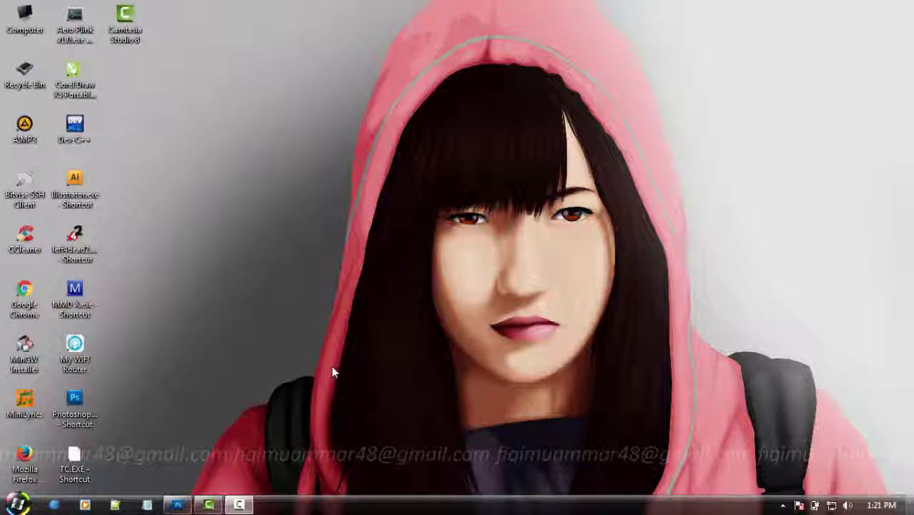
Bring the Photoshop window with the short-haired girl portrait PSD to the front.
left_click(177, 505)
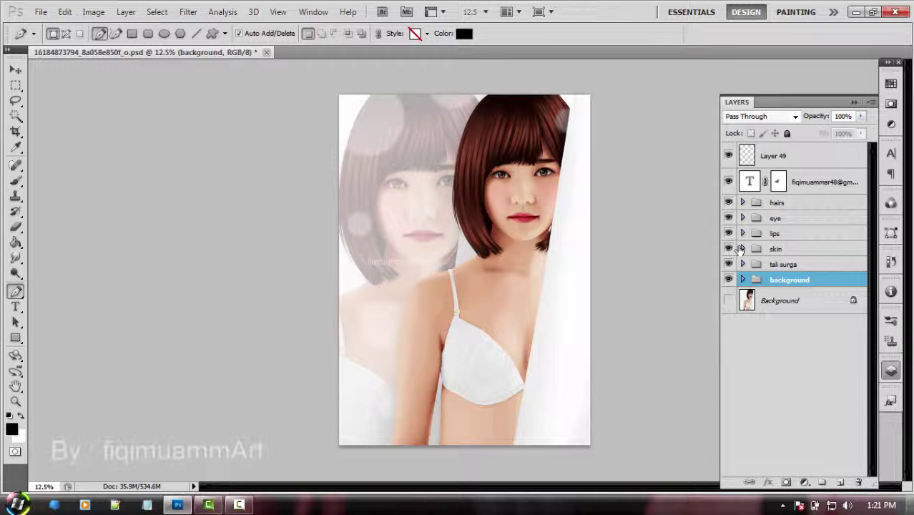
Hide Layer 49, the signature text layer, and the hairs, eye, lips and skin groups.
left_click(731, 159)
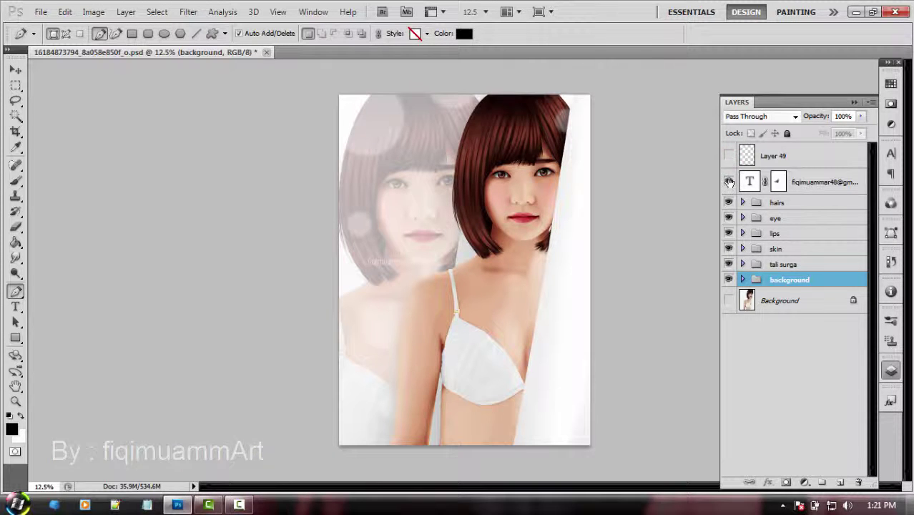
left_click(729, 182)
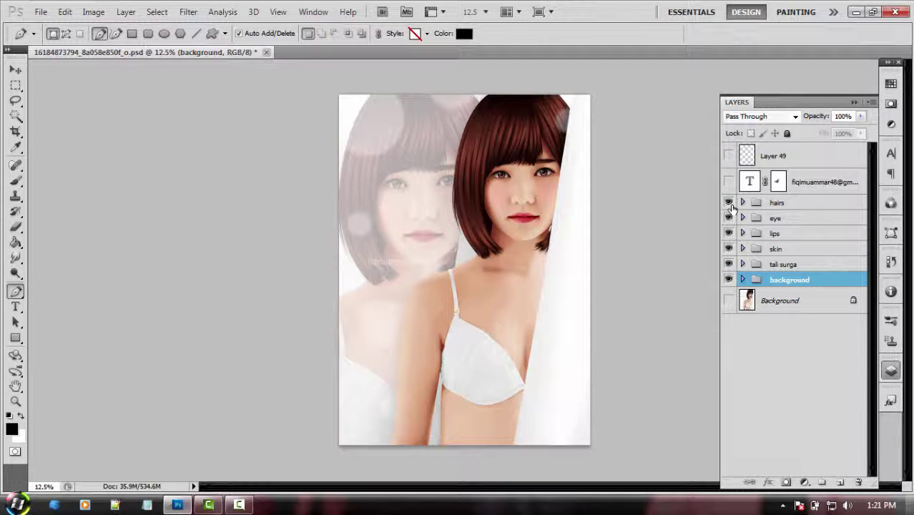
left_click(730, 204)
left_click(730, 219)
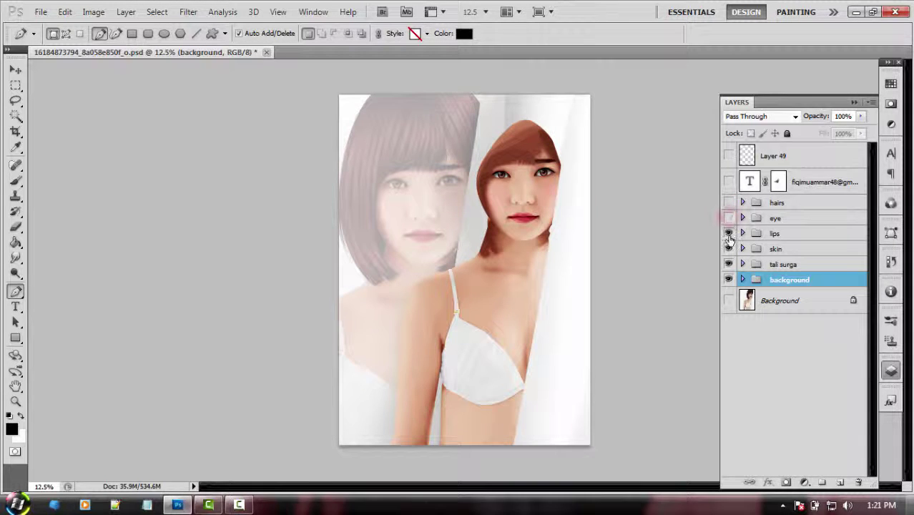
left_click(729, 233)
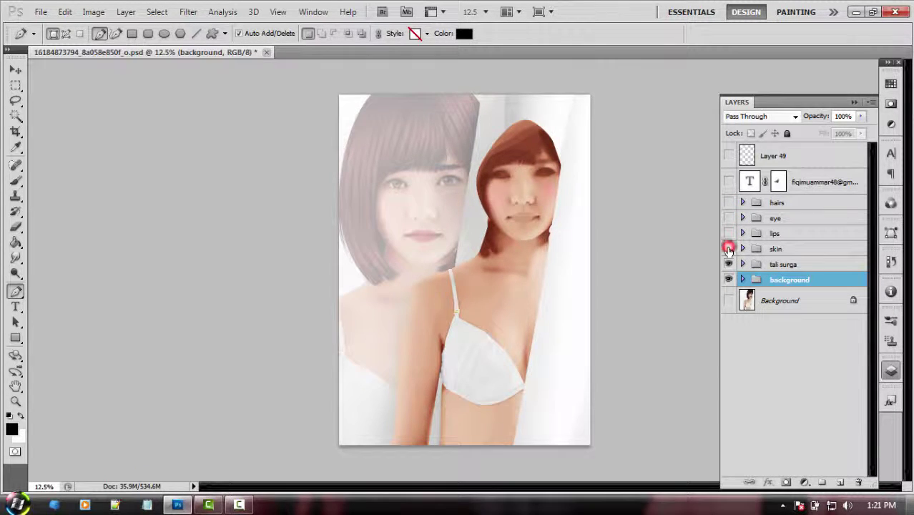
left_click(729, 248)
Toggle the tali surga and background groups off and on, then hide both together.
left_click(729, 264)
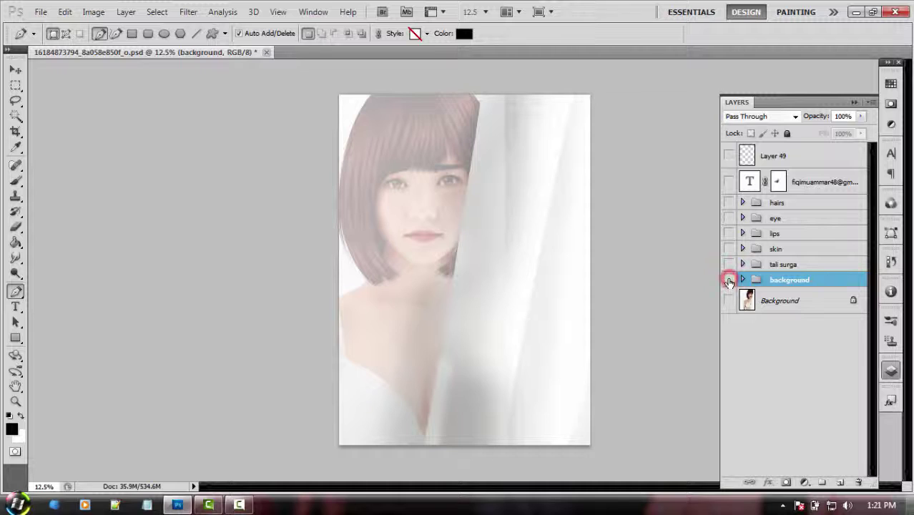
left_click(729, 280)
left_click(729, 279)
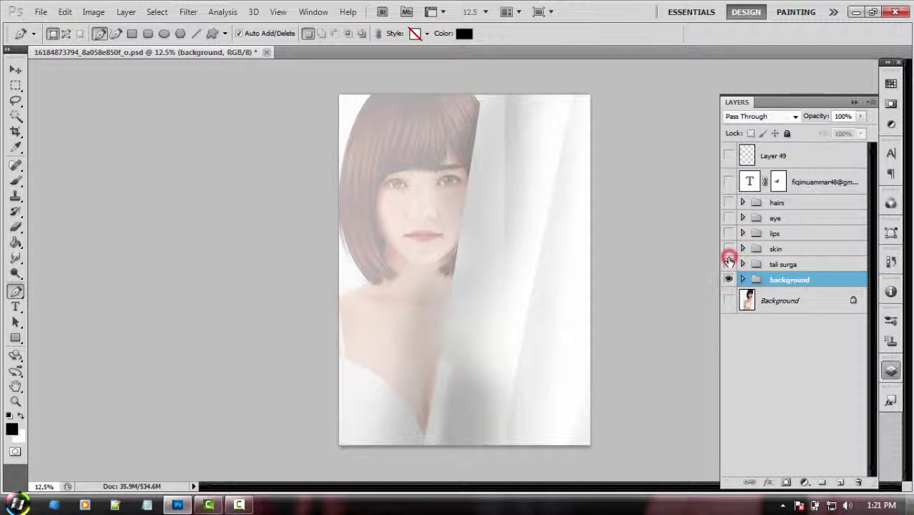
left_click(729, 262)
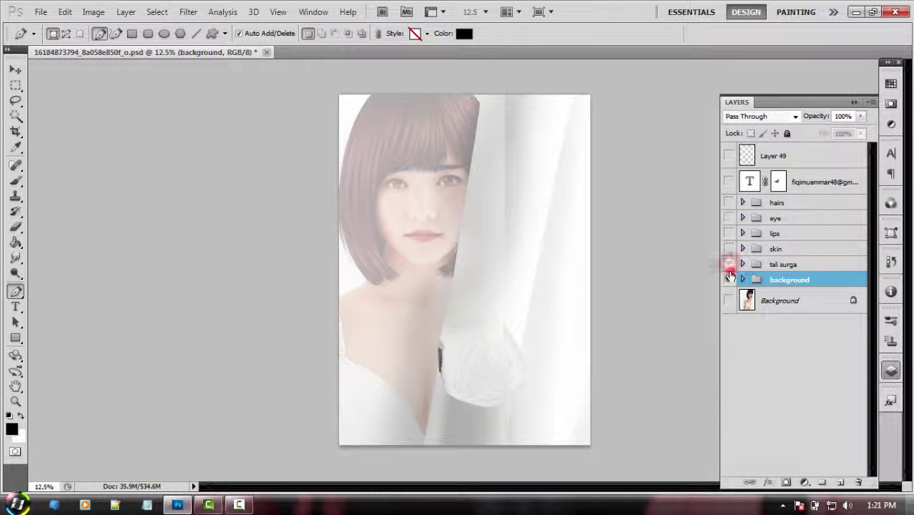
left_click(729, 264)
left_click_drag(729, 281, 734, 209)
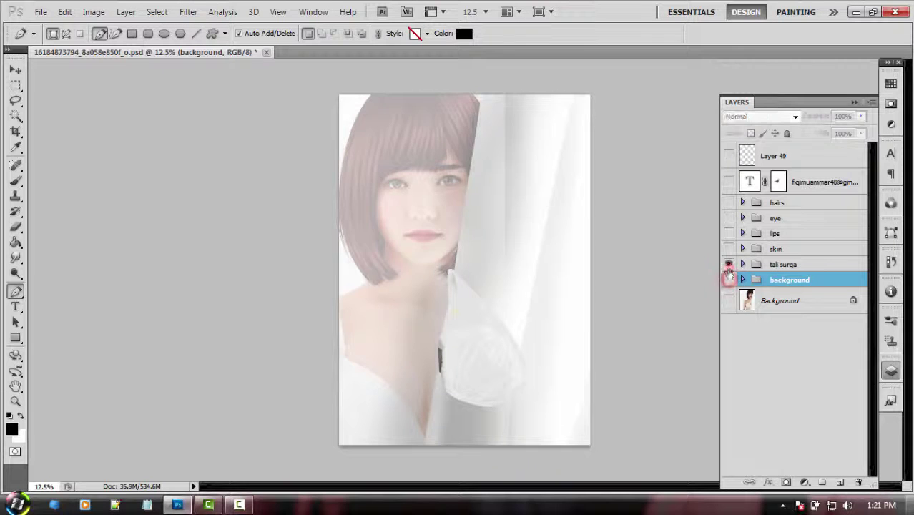
left_click(729, 203)
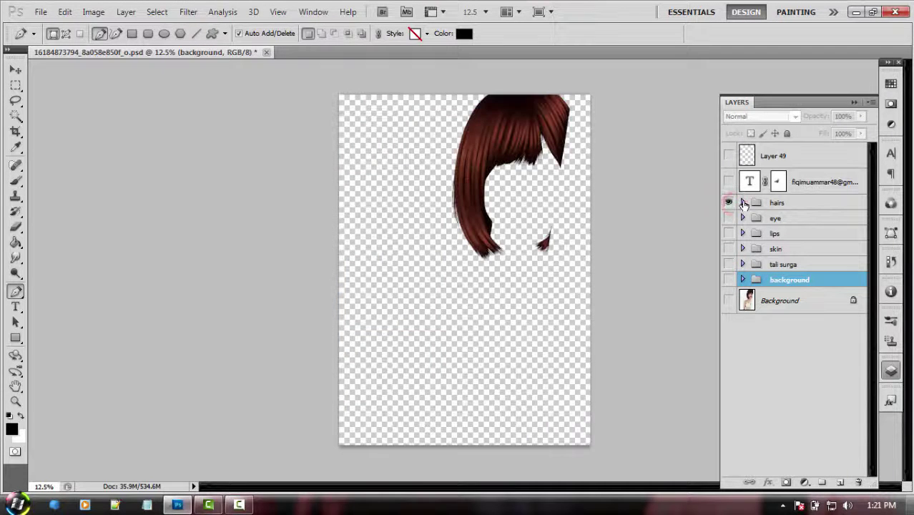
left_click(742, 203)
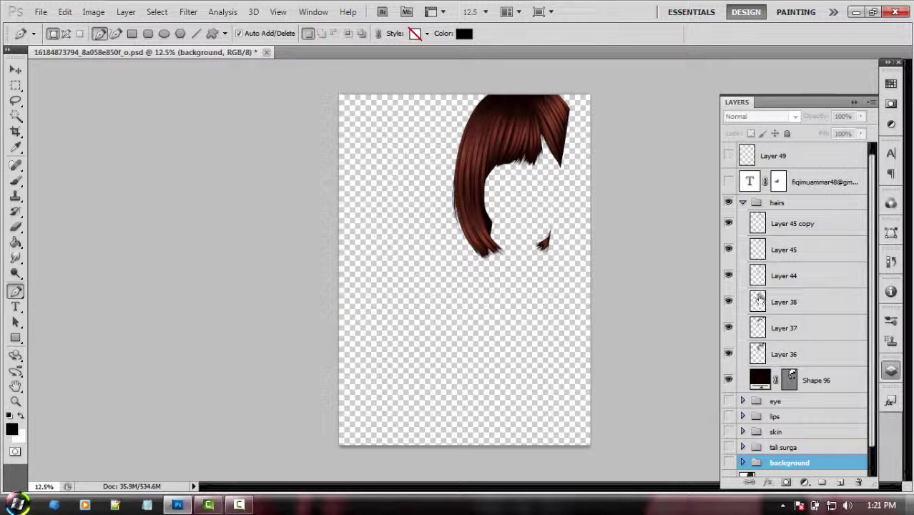
left_click(729, 223)
left_click(729, 249)
left_click(729, 274)
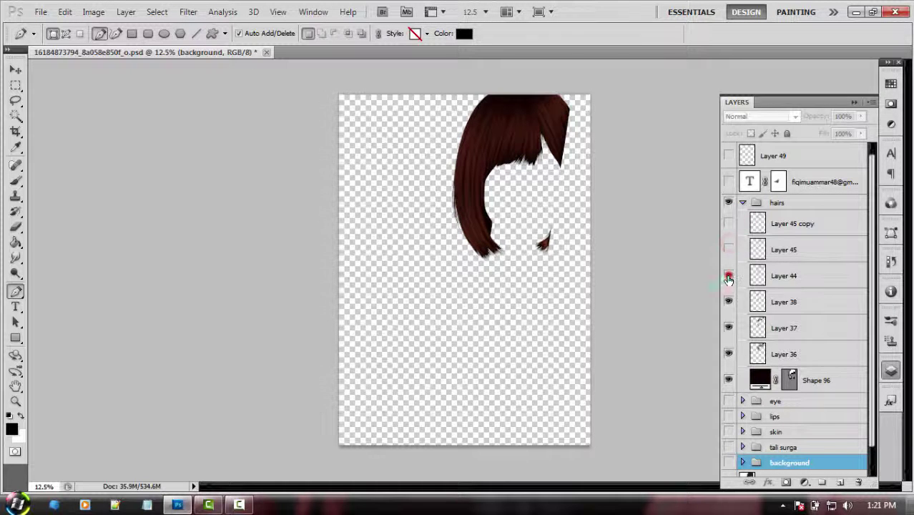
left_click(729, 302)
left_click(729, 328)
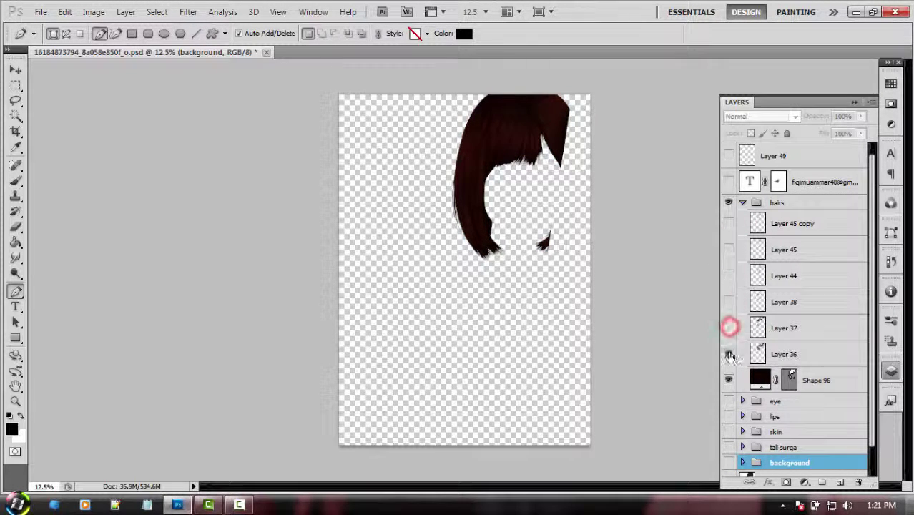
left_click(730, 354)
left_click(729, 380)
left_click(729, 380)
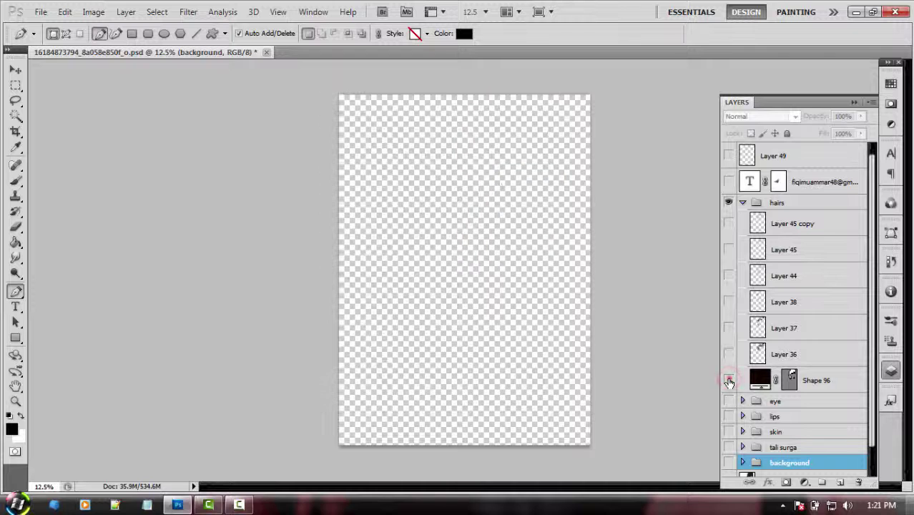
left_click(729, 354)
left_click(729, 328)
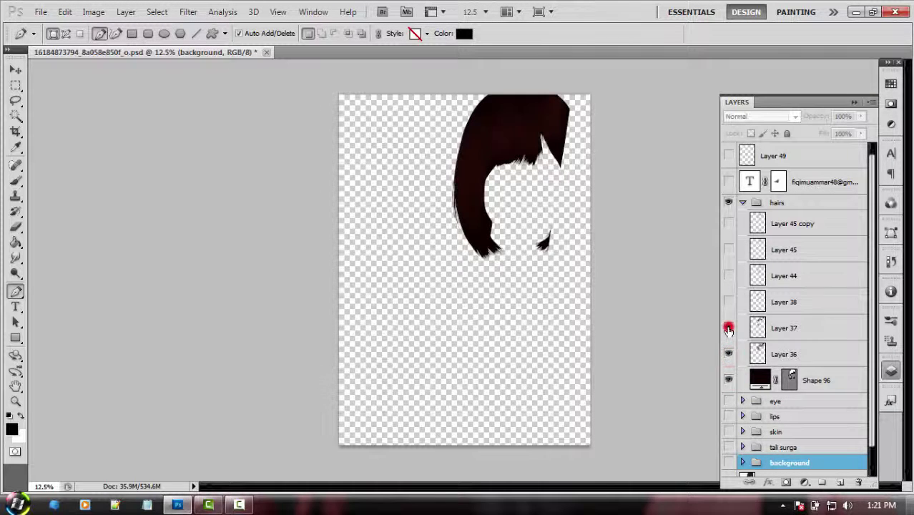
left_click(729, 302)
left_click(729, 275)
left_click(729, 250)
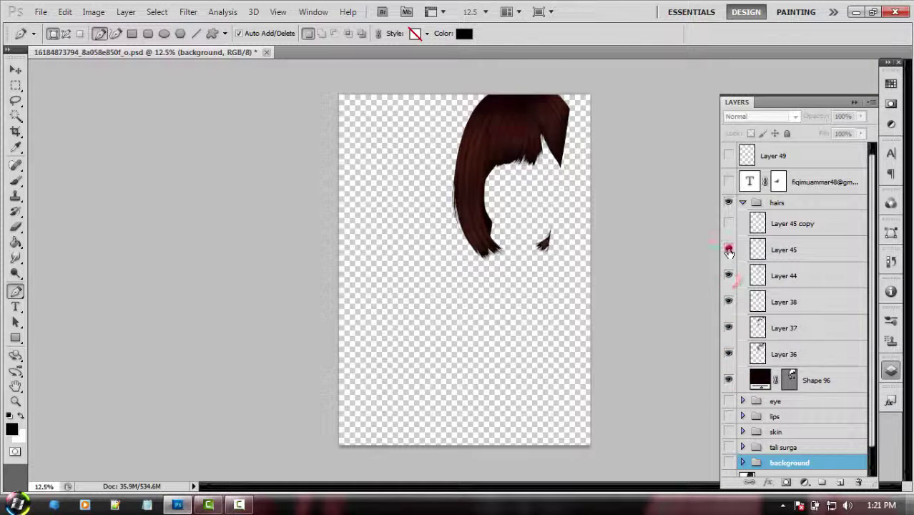
left_click(729, 223)
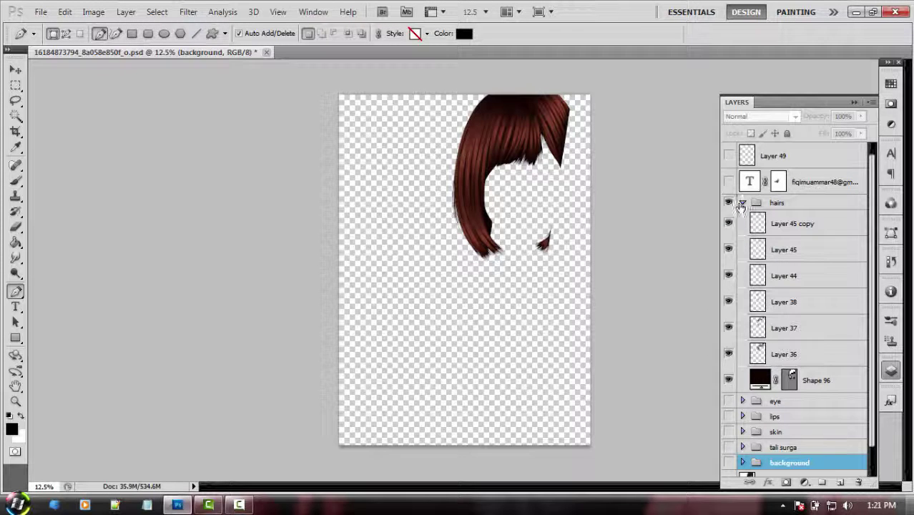
left_click(742, 203)
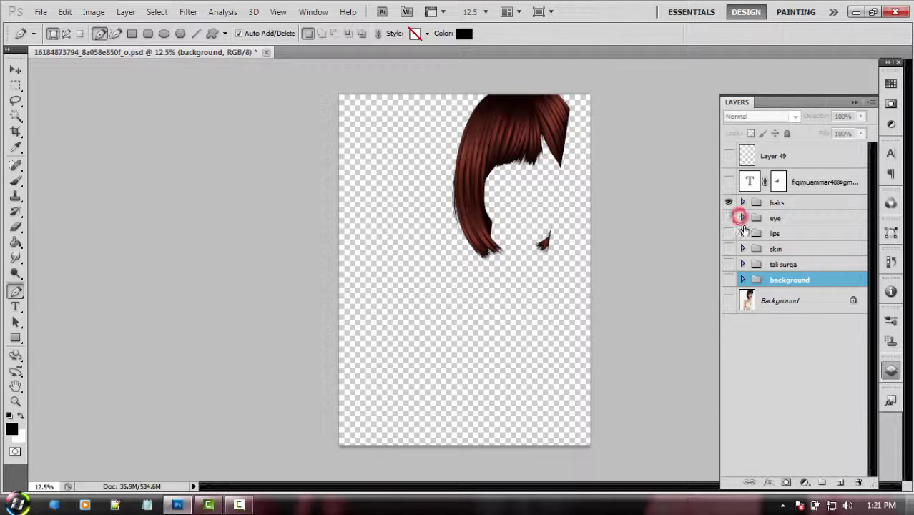
Expand the eye group and preview Shape 101's eyebrows by showing and hiding it.
left_click(743, 218)
scroll(756, 247, "down", 2)
scroll(756, 246, "down", 2)
scroll(756, 246, "down", 2)
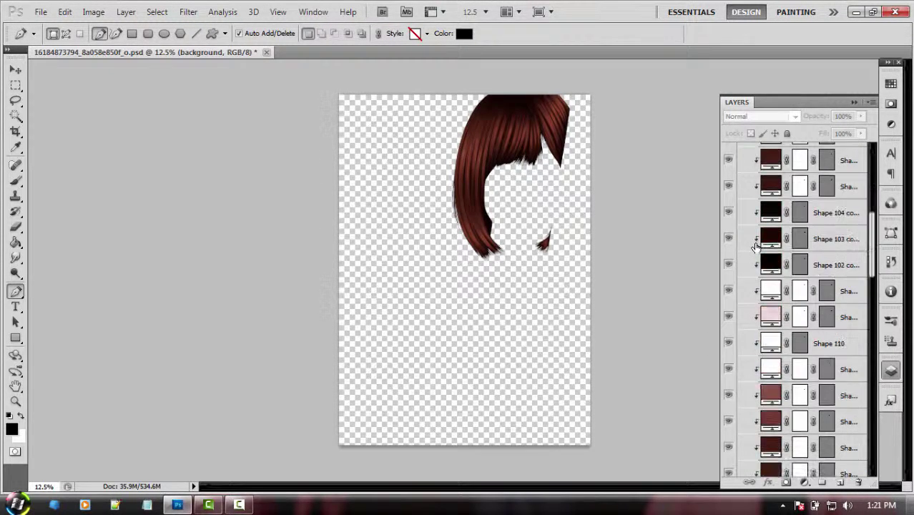
scroll(756, 246, "down", 2)
scroll(756, 246, "down", 2)
scroll(756, 246, "down", 2)
scroll(756, 246, "down", 2)
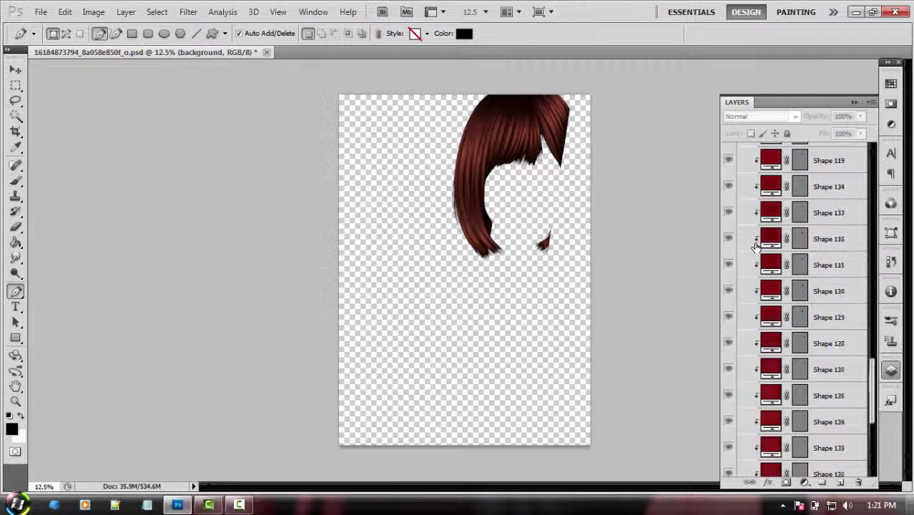
scroll(756, 246, "down", 2)
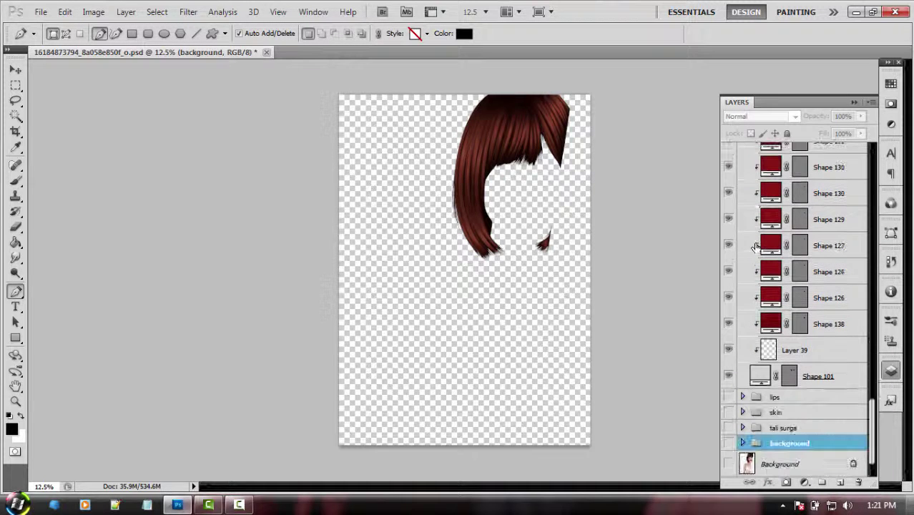
left_click(729, 377)
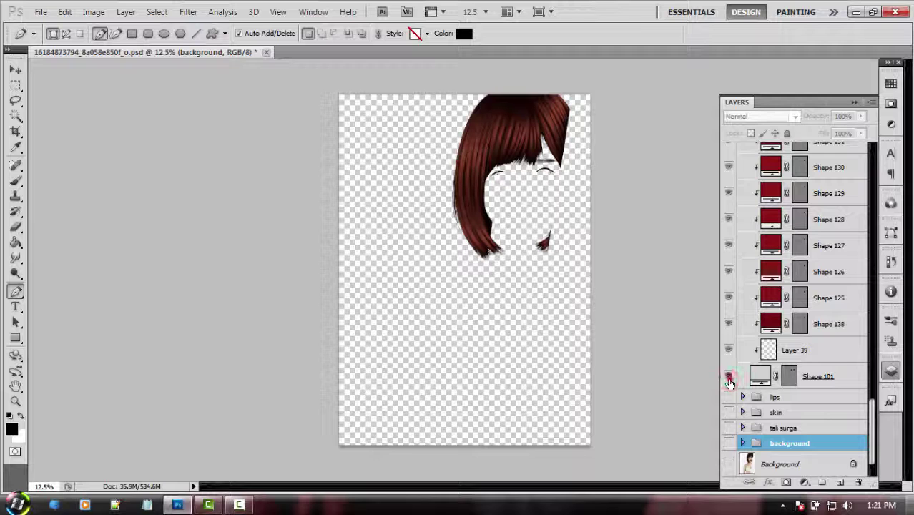
left_click(729, 377)
Turn Shape 101 back on so the eyes and eyebrows show under the fringe.
scroll(580, 271, "up", 1)
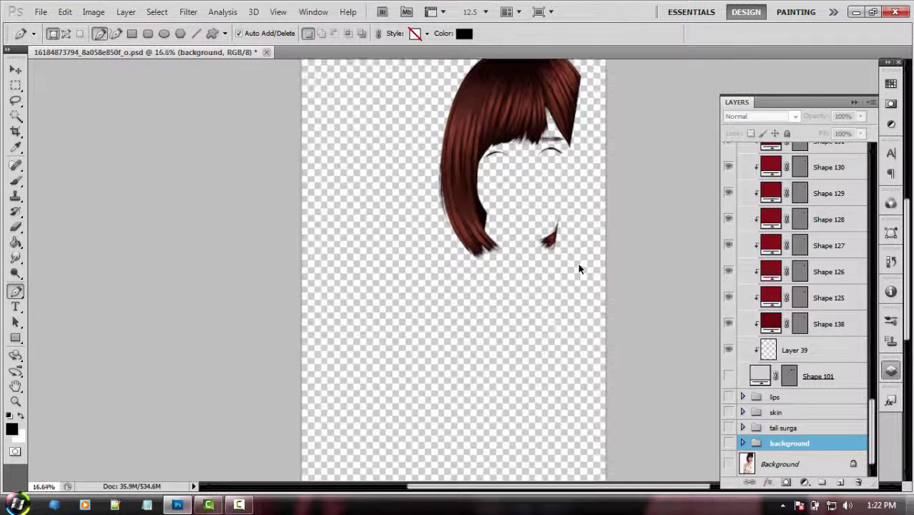
scroll(580, 269, "up", 1)
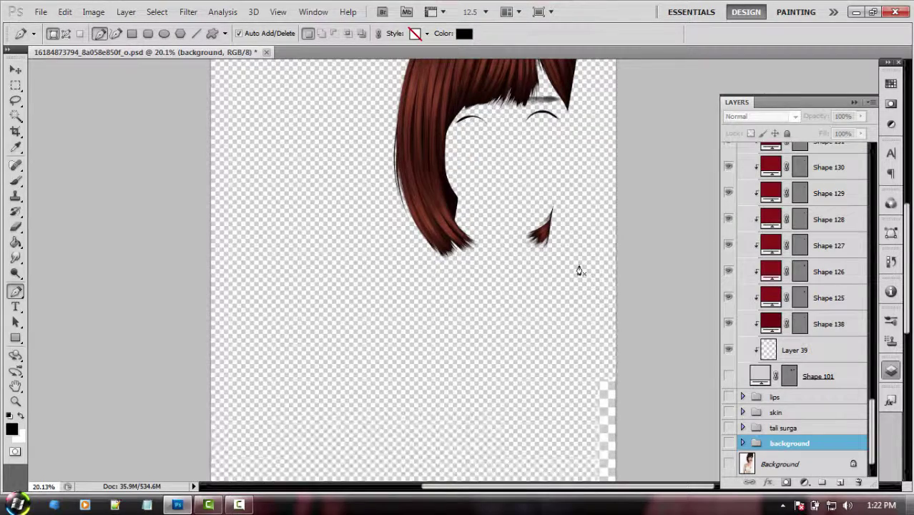
scroll(579, 269, "up", 1)
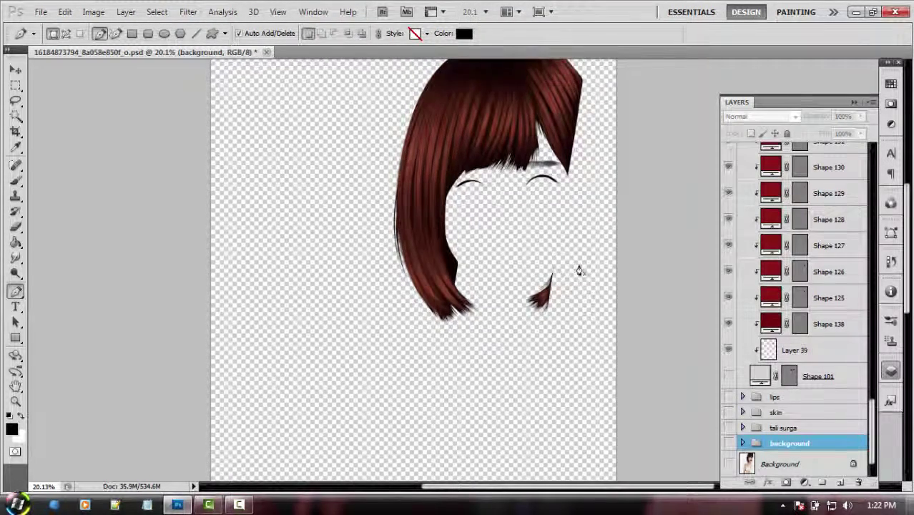
scroll(579, 269, "up", 1)
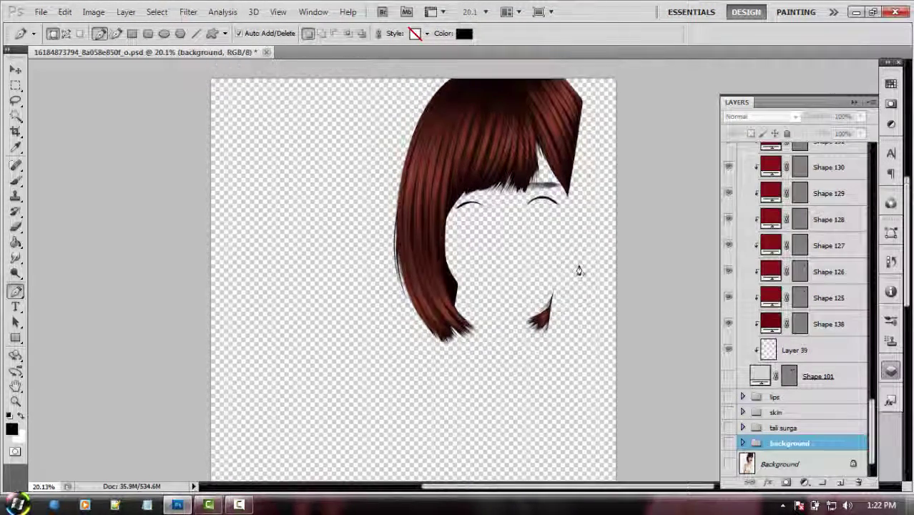
left_click(729, 377)
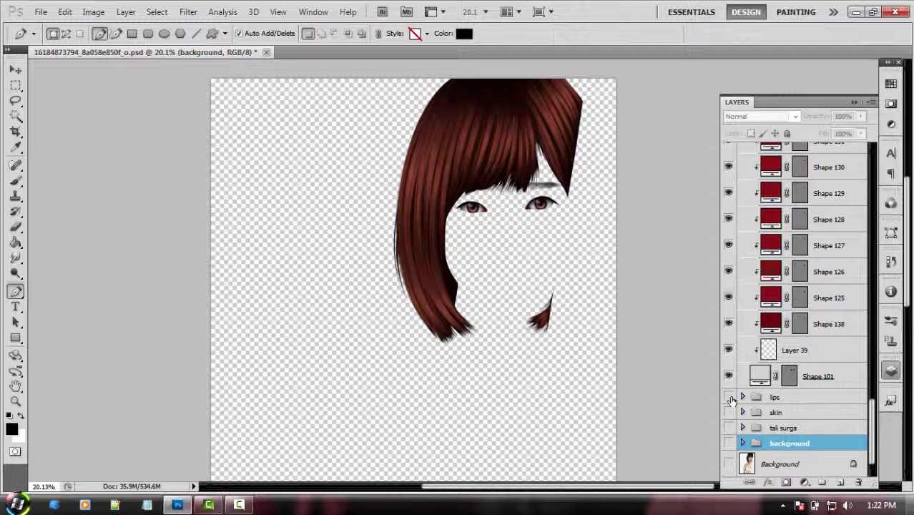
Expand the lips group, toggle Shape 139 off and on, then expand the skin group.
left_click(743, 398)
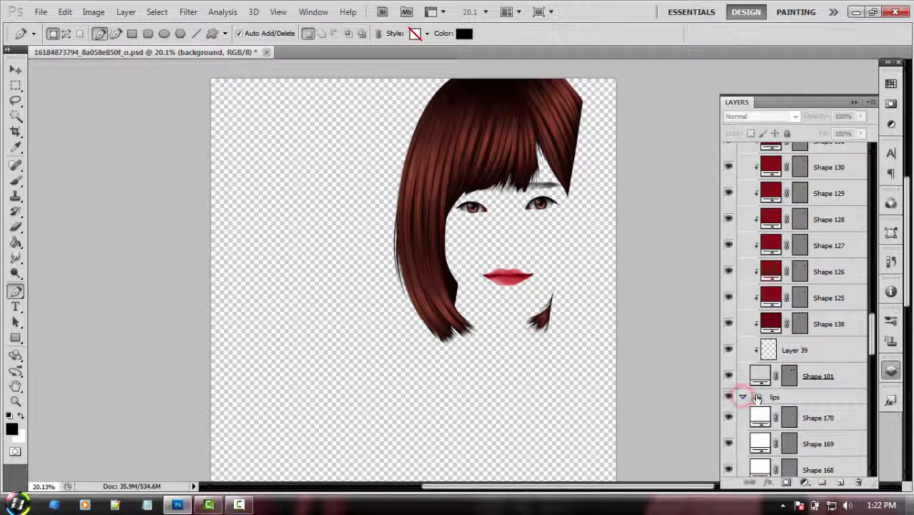
scroll(747, 399, "down", 1)
scroll(755, 398, "down", 3)
scroll(757, 398, "down", 3)
scroll(757, 398, "down", 3)
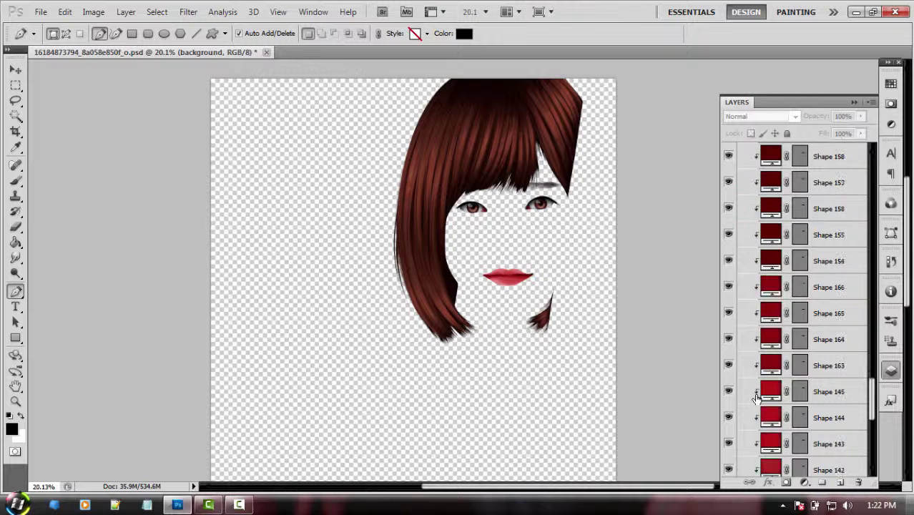
scroll(757, 397, "down", 2)
scroll(756, 398, "down", 3)
scroll(757, 398, "down", 1)
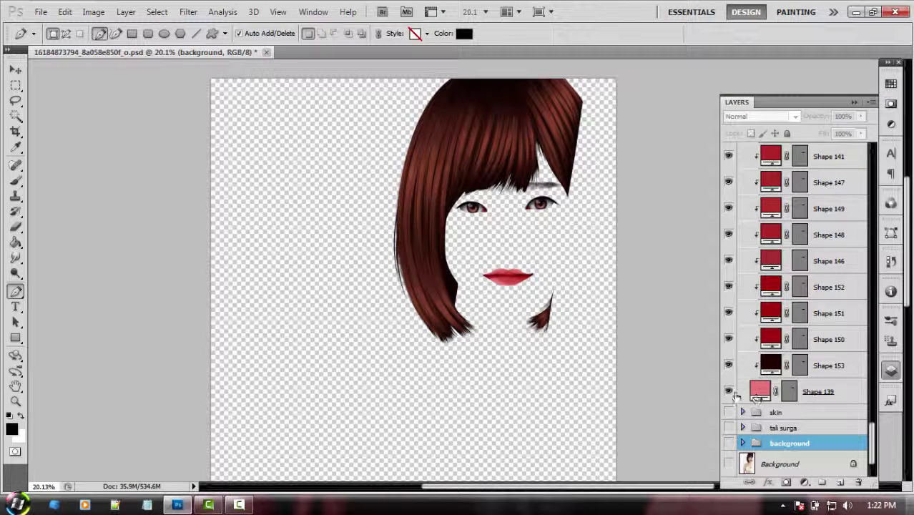
left_click(729, 392)
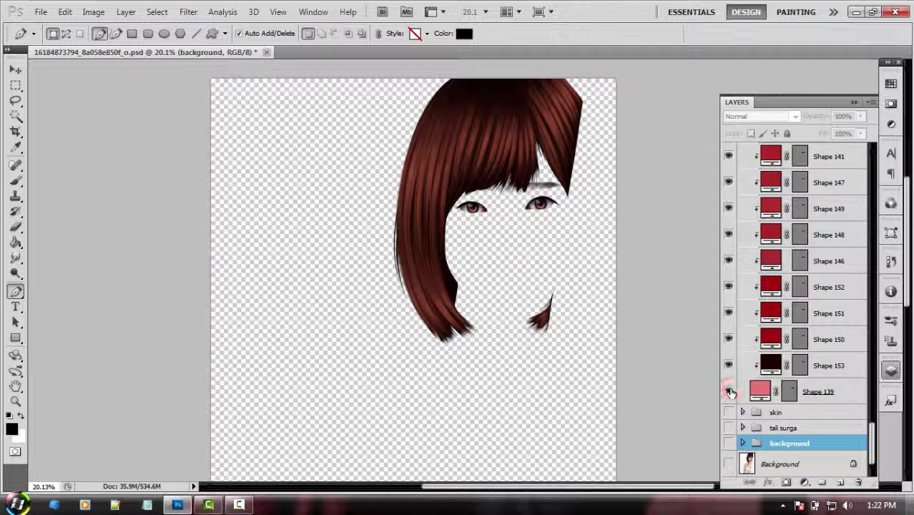
left_click(729, 392)
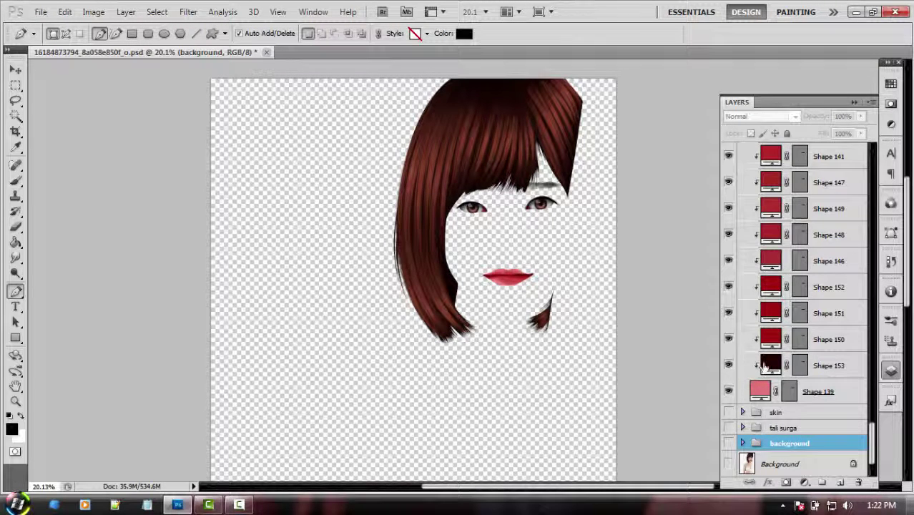
left_click(742, 412)
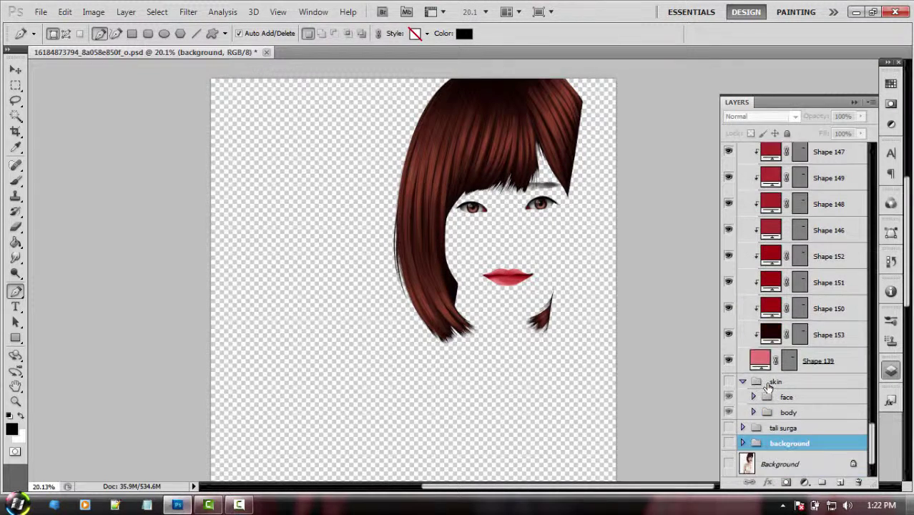
Make the skin group visible so the face and shoulders appear, keeping it expanded.
left_click(729, 383)
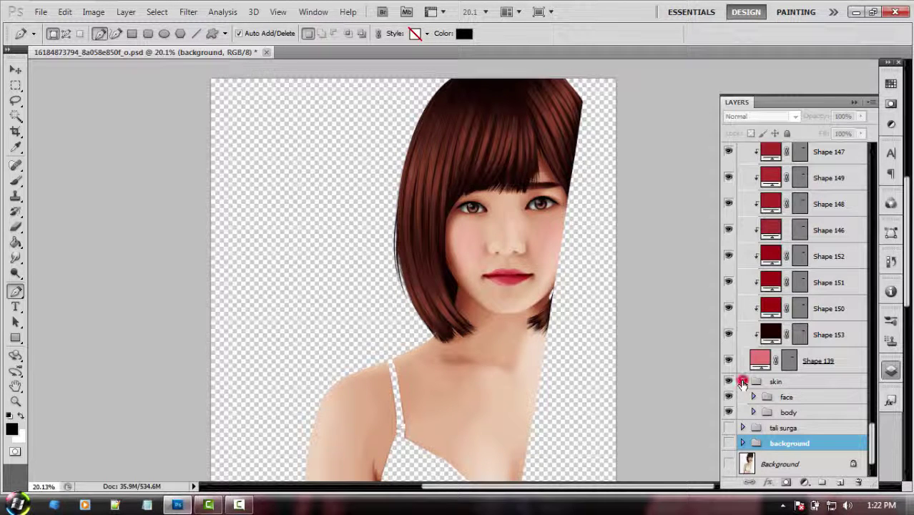
left_click(742, 382)
left_click(742, 413)
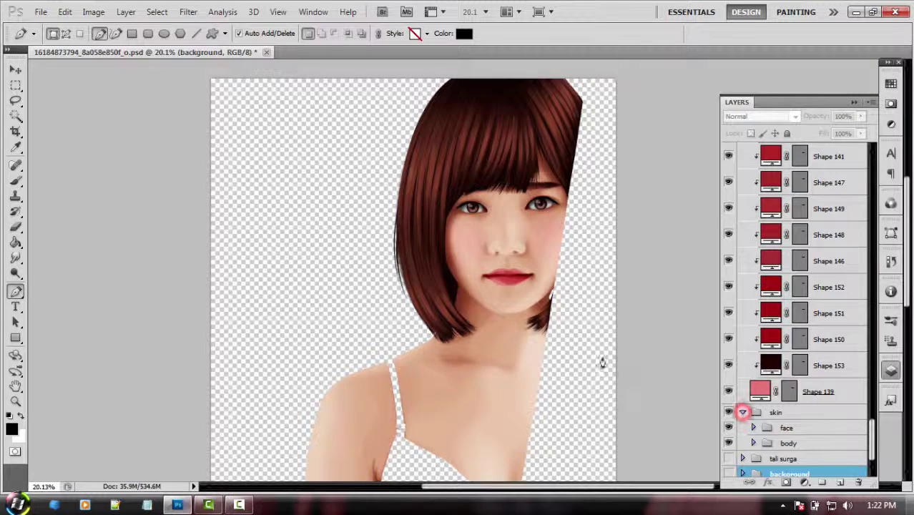
scroll(565, 322, "down", 1)
scroll(566, 326, "down", 1)
scroll(565, 325, "up", 1)
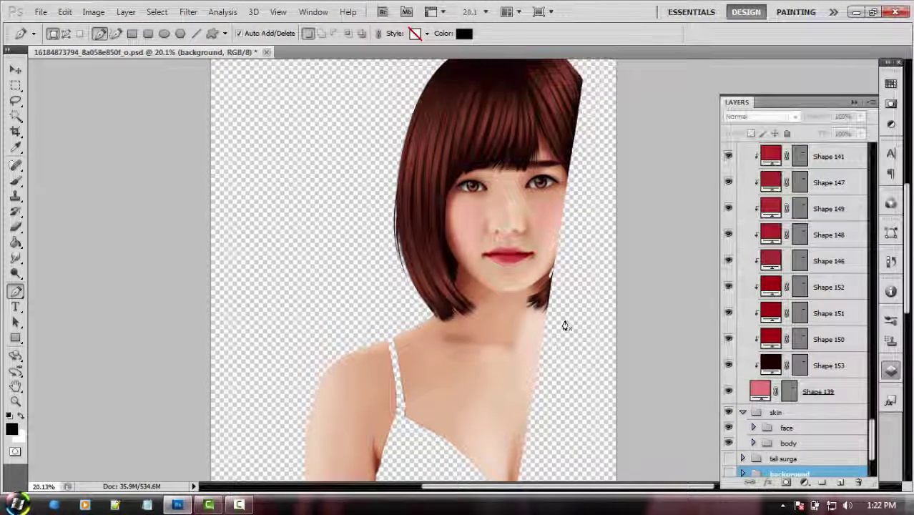
scroll(566, 326, "up", 1)
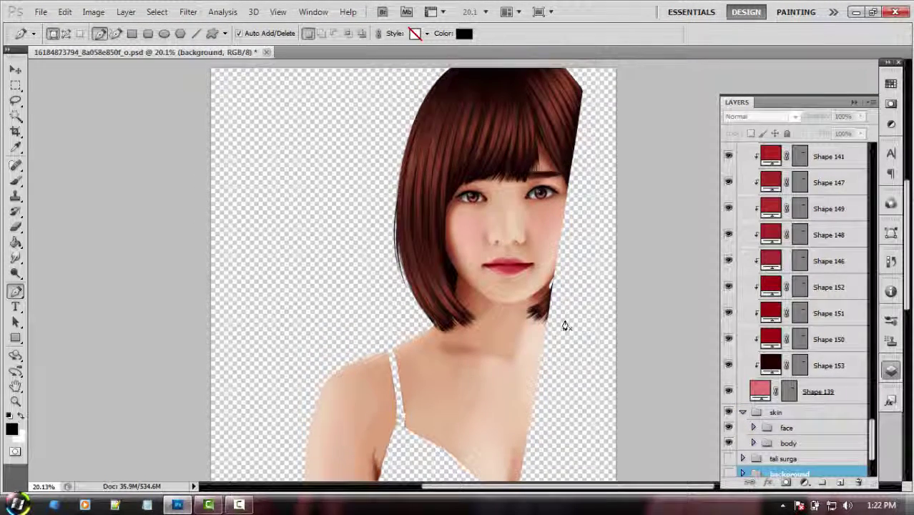
Expand the face group and toggle face and Group 2 off and on to check the shading.
left_click(754, 428)
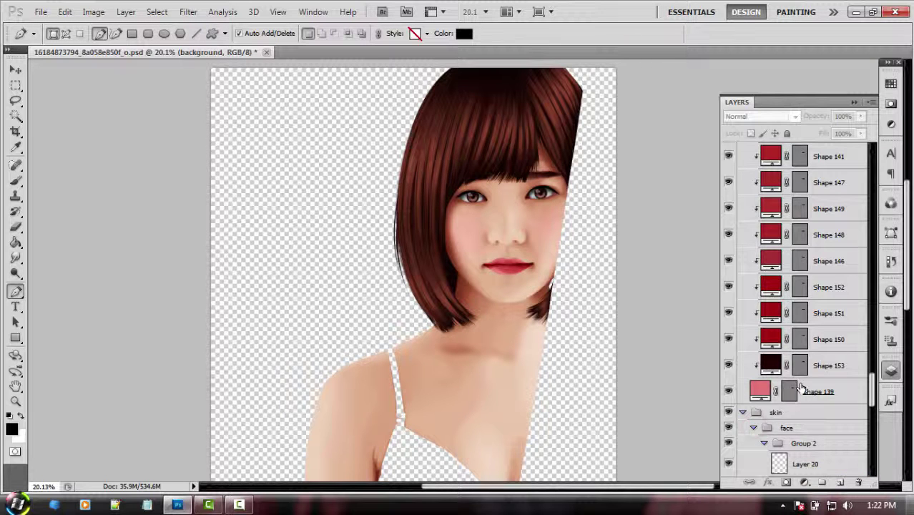
scroll(801, 387, "down", 5)
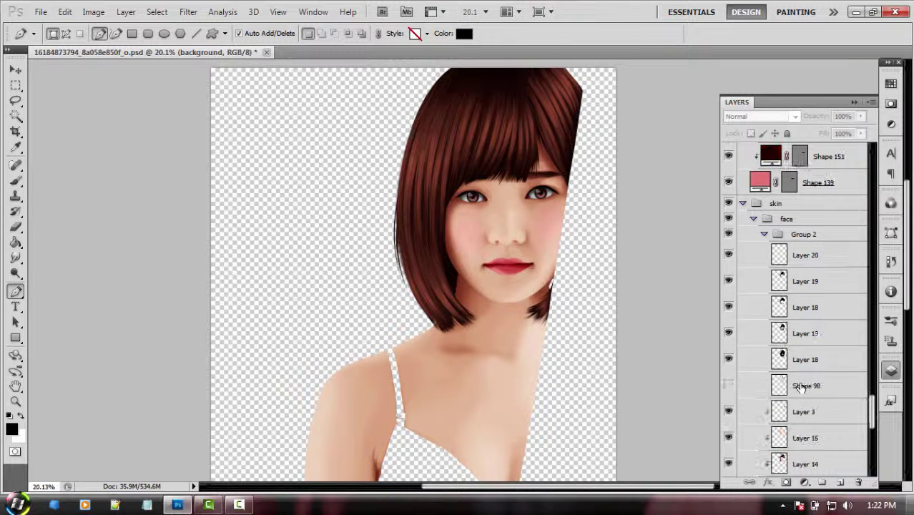
left_click(728, 218)
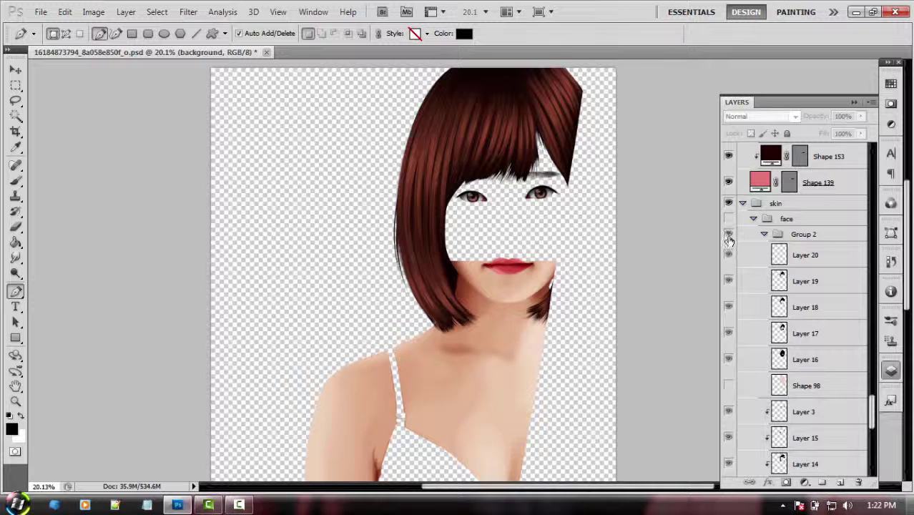
left_click(728, 235)
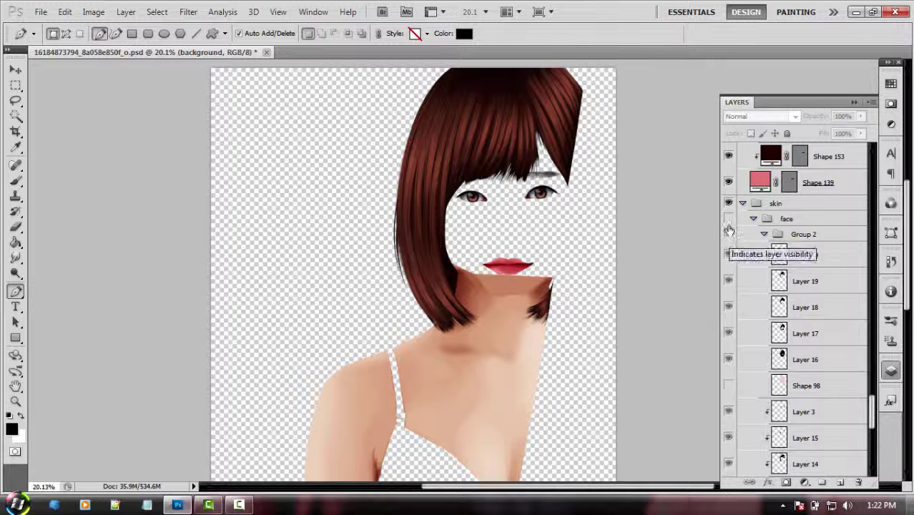
left_click(728, 218)
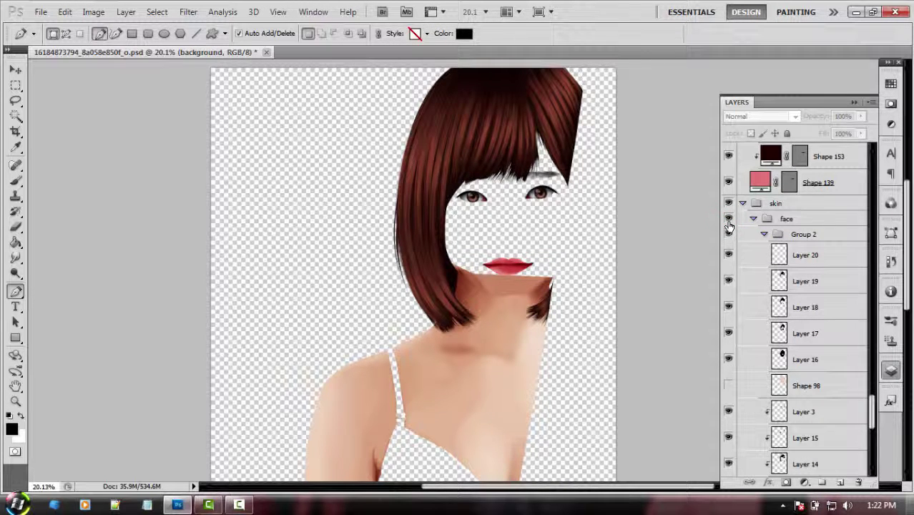
left_click(729, 234)
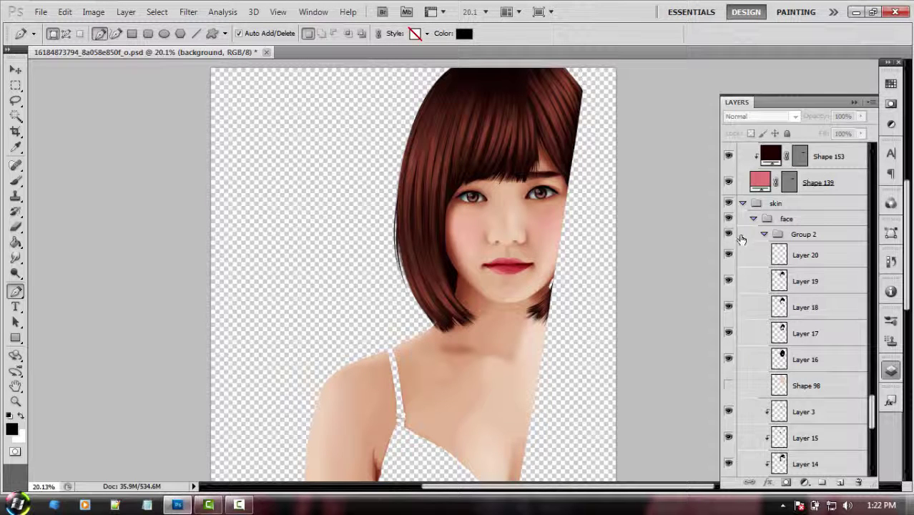
left_click(728, 234)
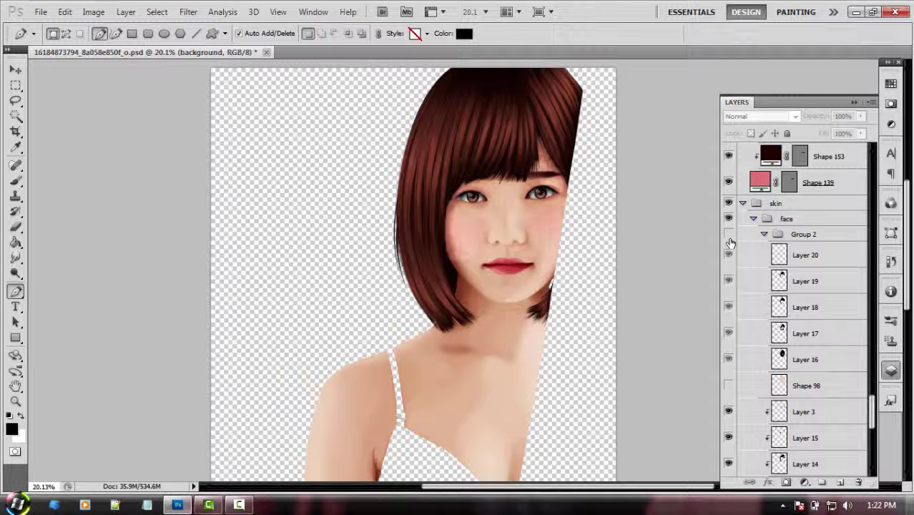
left_click(729, 236)
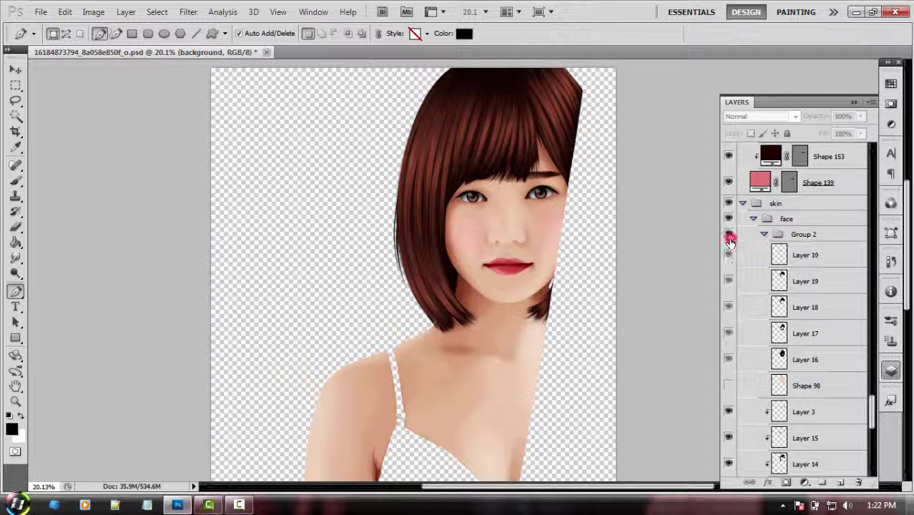
scroll(752, 274, "down", 2)
scroll(752, 269, "down", 2)
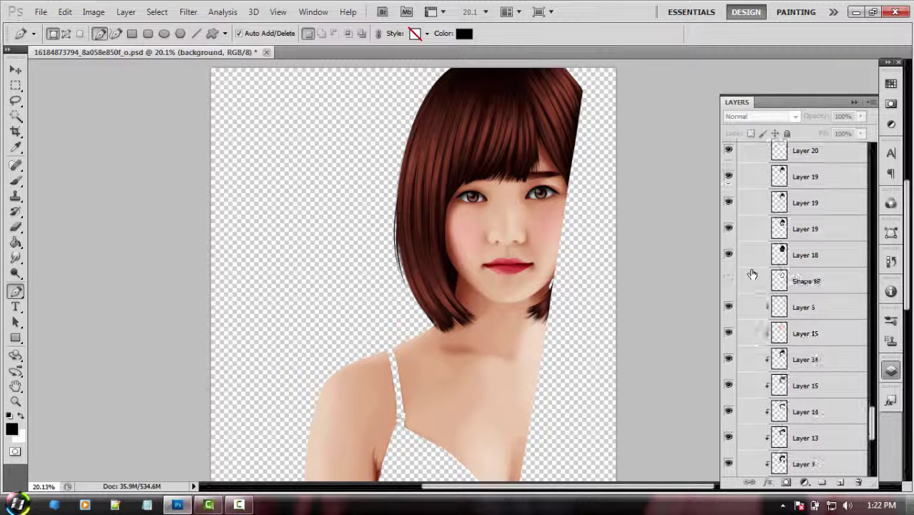
scroll(777, 195, "down", 4)
scroll(777, 195, "down", 4)
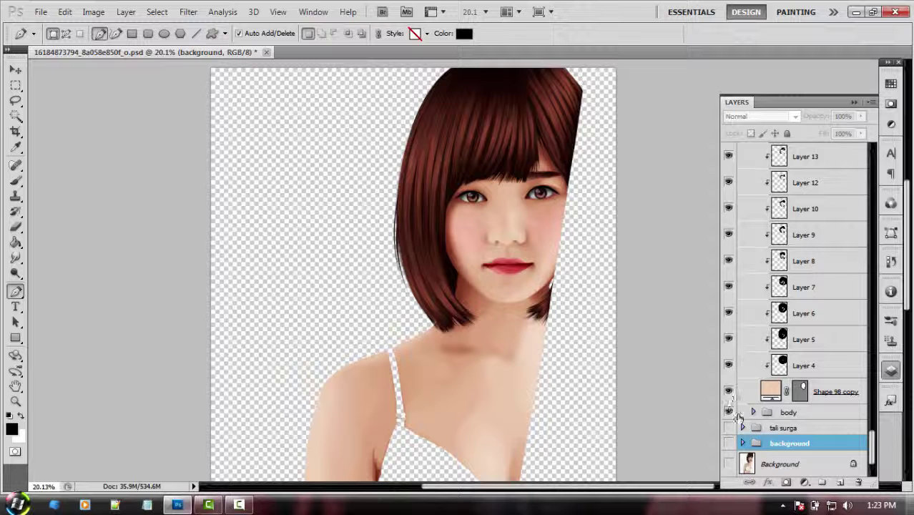
Expand the body group and hide it to check the neck and shoulders.
left_click(754, 414)
scroll(760, 400, "down", 5)
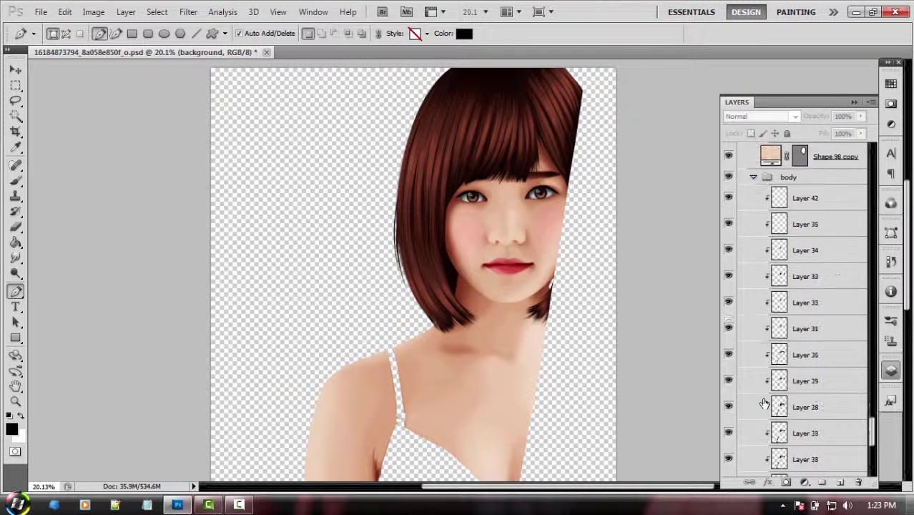
scroll(756, 329, "down", 2)
scroll(757, 327, "up", 3)
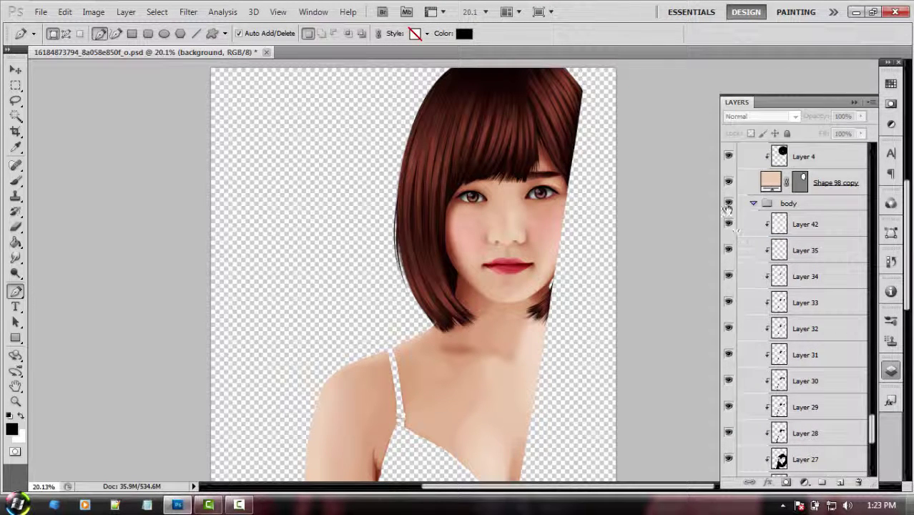
left_click(728, 204)
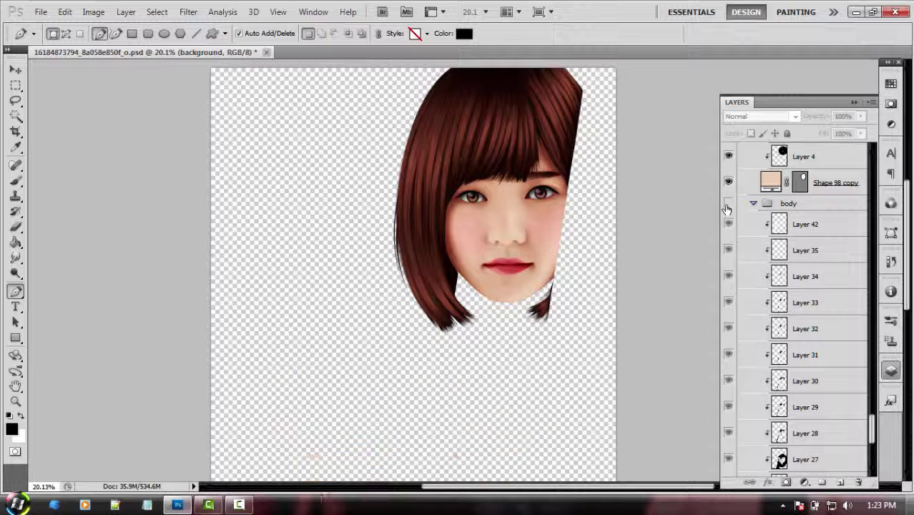
Turn the body group back on, restoring the neck, shoulders and straps.
scroll(807, 240, "down", 5)
scroll(807, 240, "down", 3)
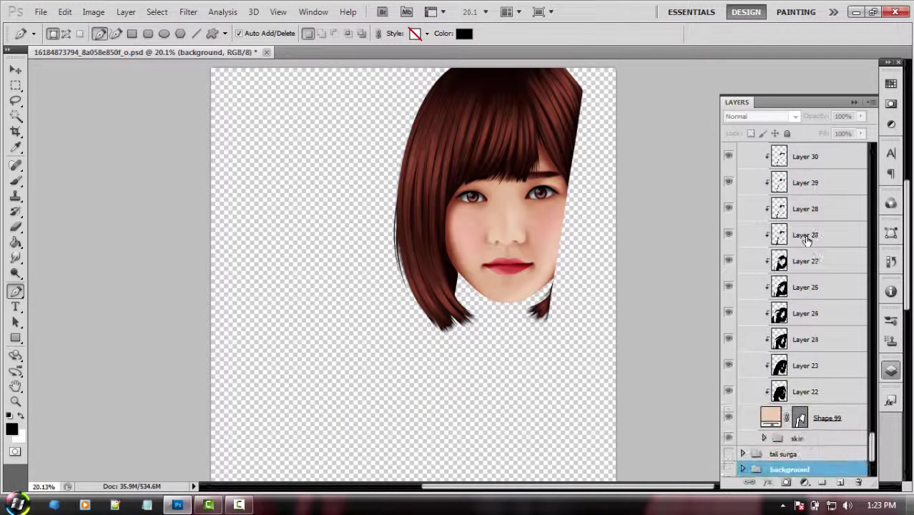
scroll(807, 240, "up", 6)
scroll(807, 240, "up", 3)
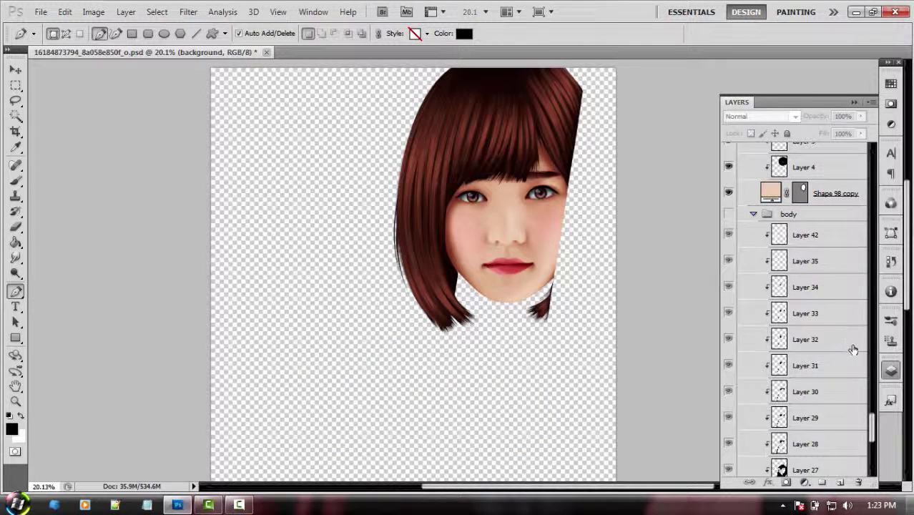
scroll(817, 322, "down", 5)
scroll(817, 322, "down", 3)
scroll(817, 322, "up", 1)
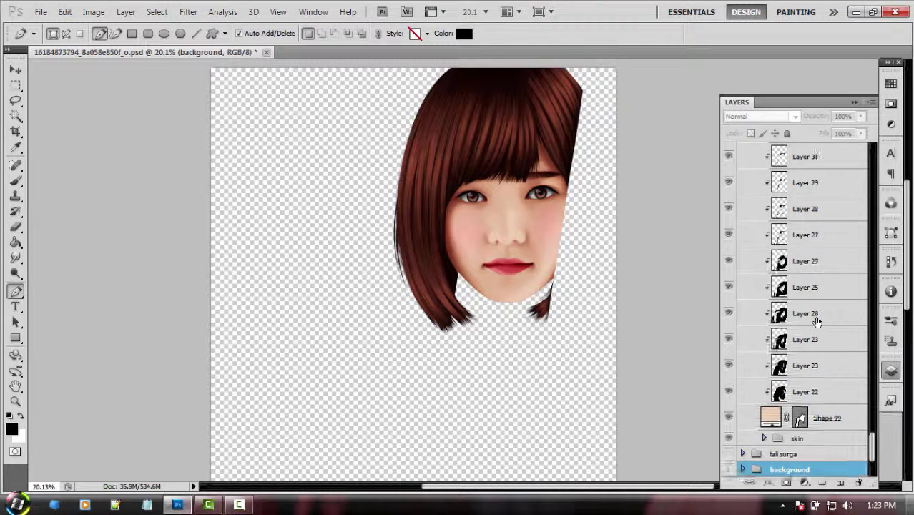
scroll(817, 322, "up", 6)
scroll(817, 322, "up", 2)
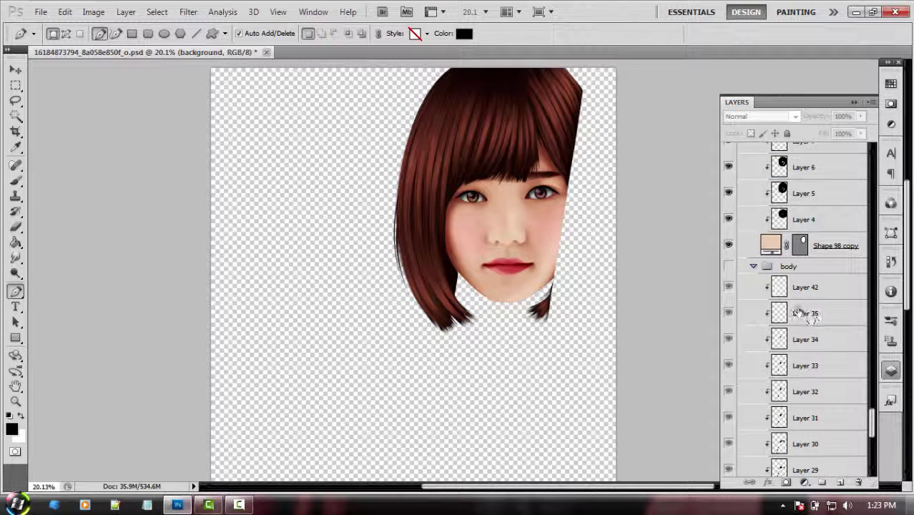
left_click(729, 266)
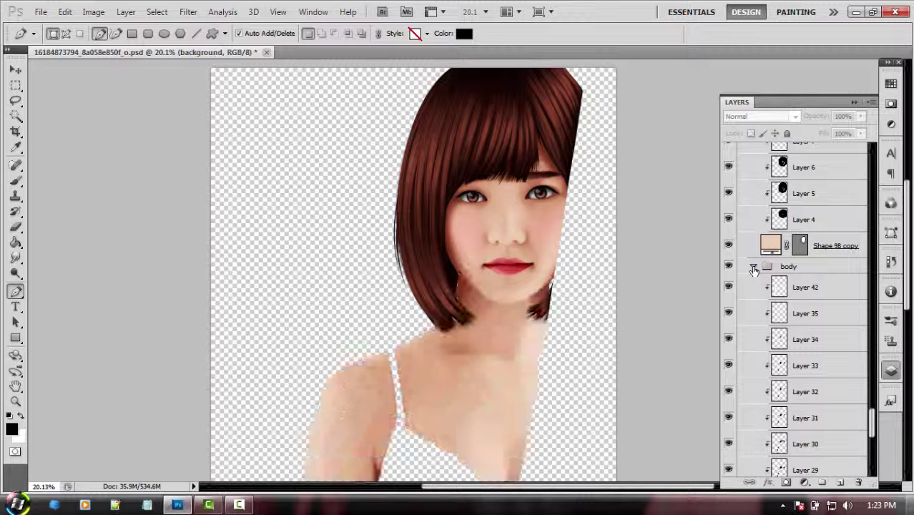
scroll(754, 271, "down", 5)
scroll(754, 271, "down", 3)
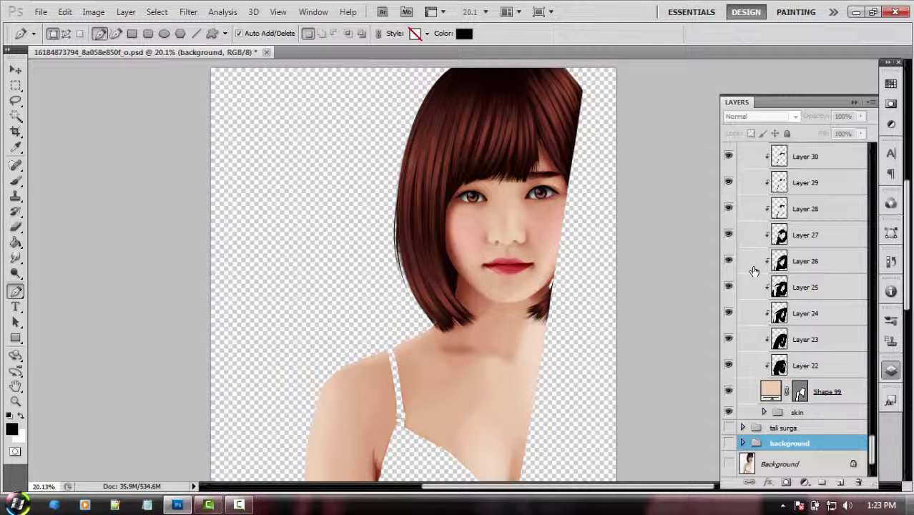
Expand the tali surga group, keep it visible, and toggle the bra and straps off and on.
left_click(743, 428)
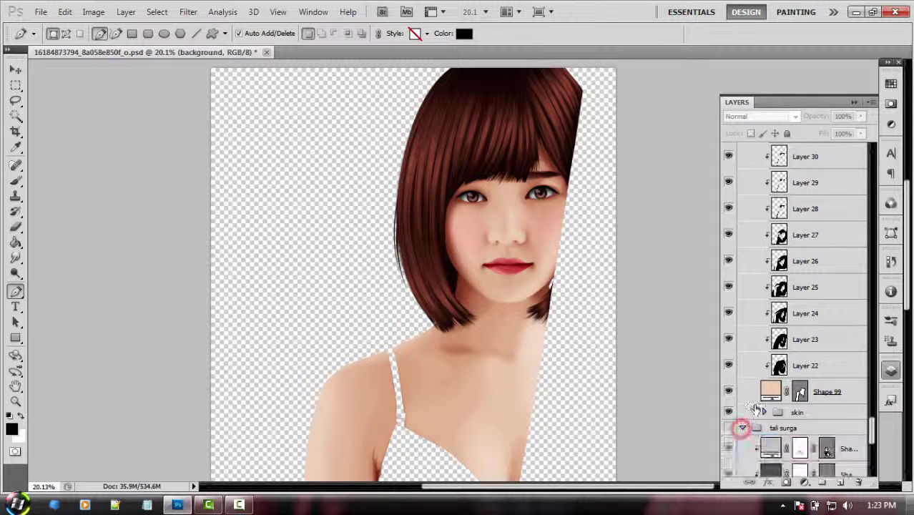
scroll(740, 343, "down", 2)
scroll(738, 286, "down", 3)
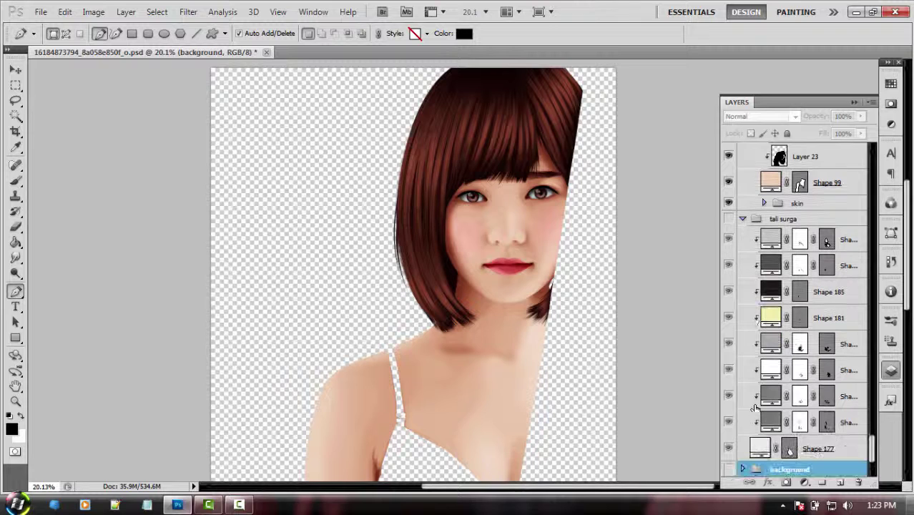
left_click(729, 220)
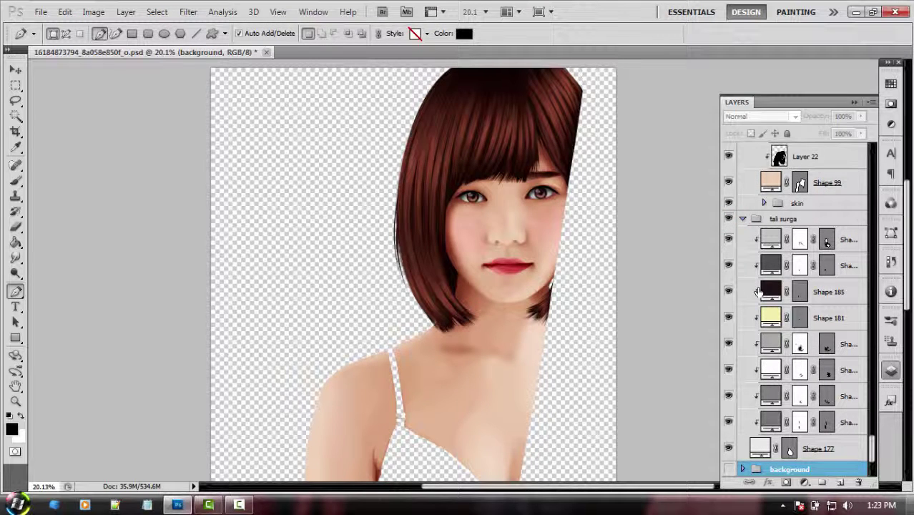
scroll(759, 291, "down", 1)
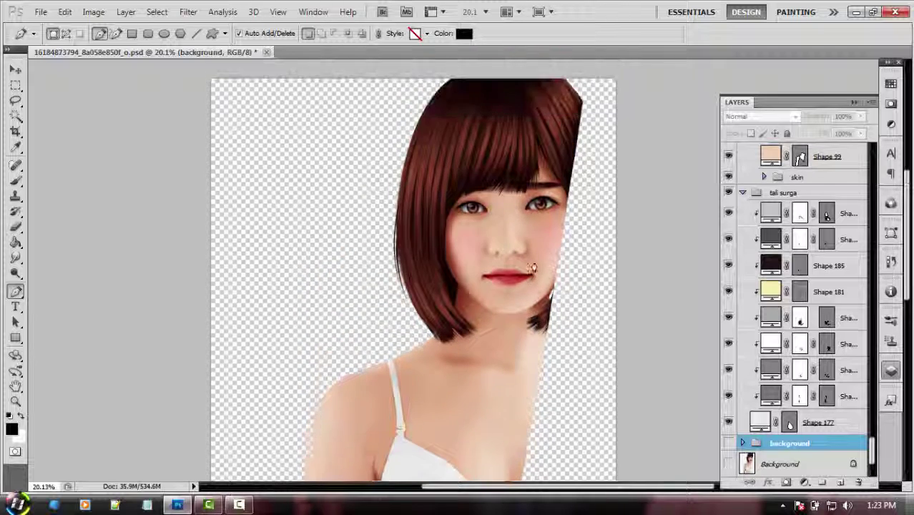
scroll(533, 268, "down", 5)
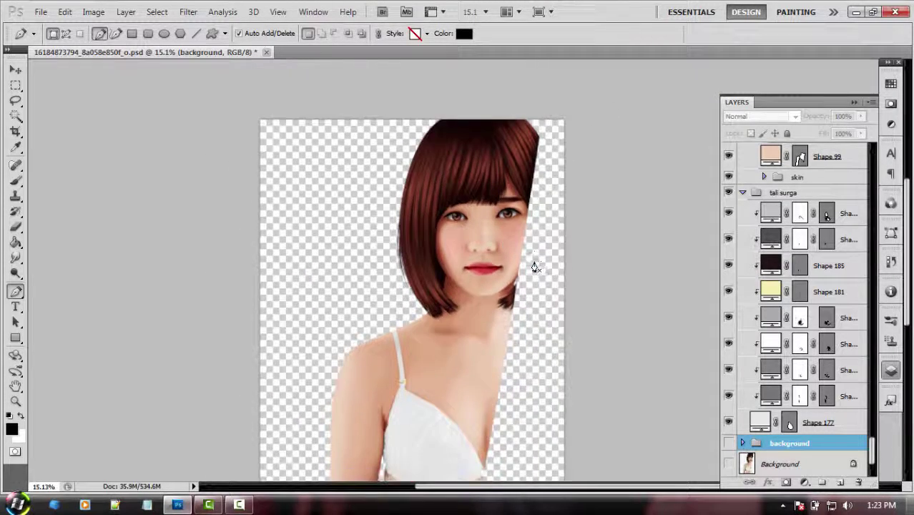
scroll(533, 267, "down", 2)
scroll(533, 265, "down", 1)
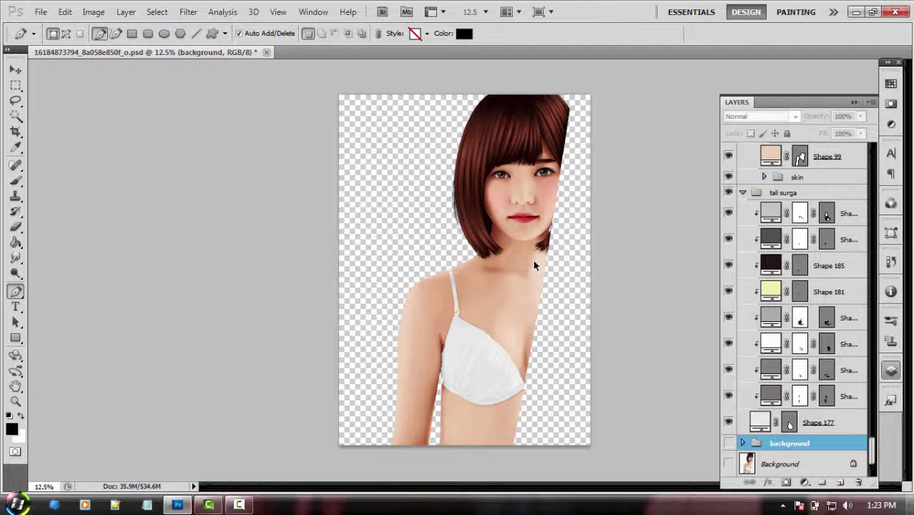
left_click(728, 193)
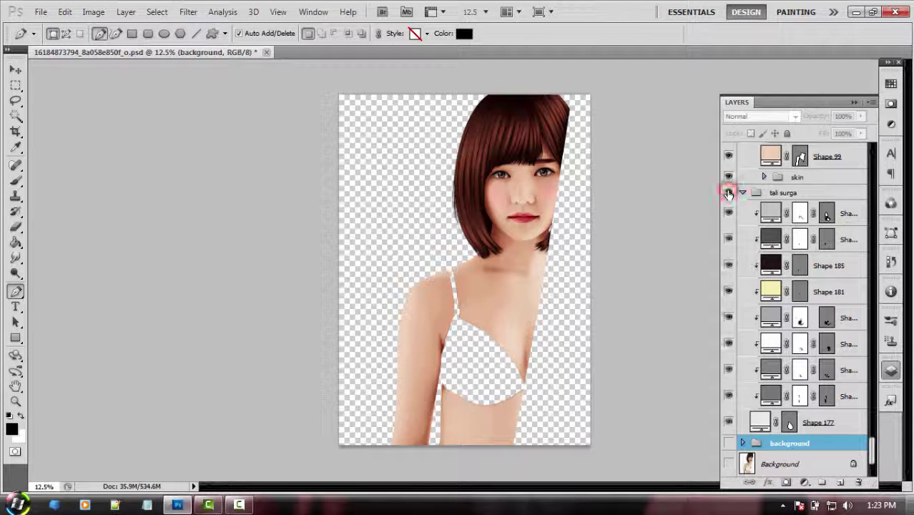
left_click(729, 193)
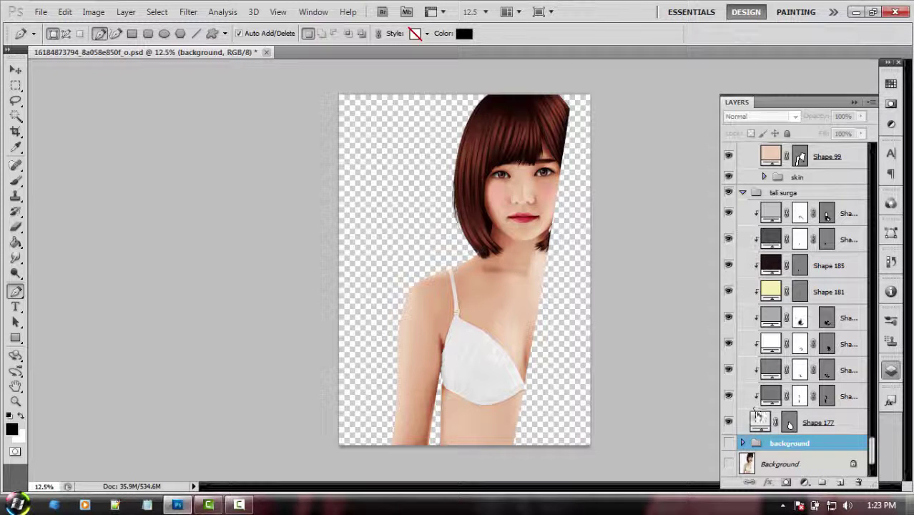
Show the background group and toggle Layers 48, 47, the curtain shape and Layer 46 to check each.
left_click(729, 442)
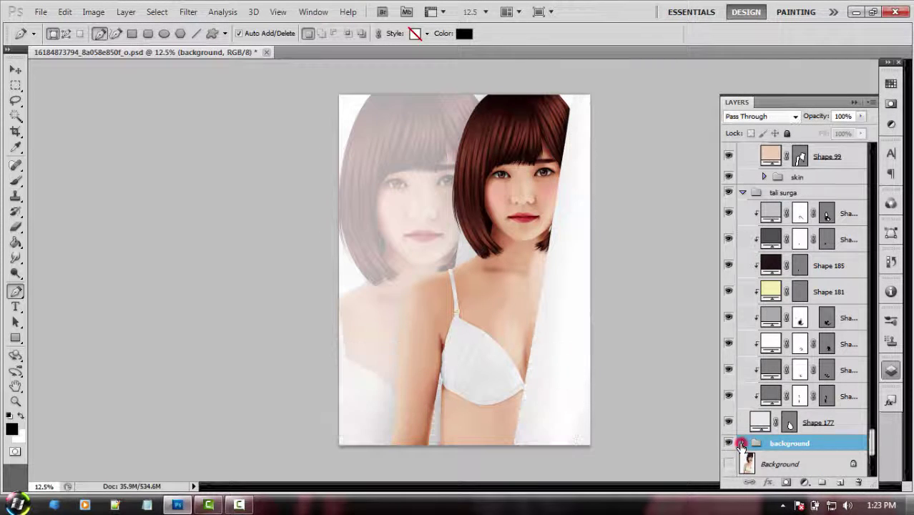
left_click(742, 443)
scroll(763, 413, "down", 3)
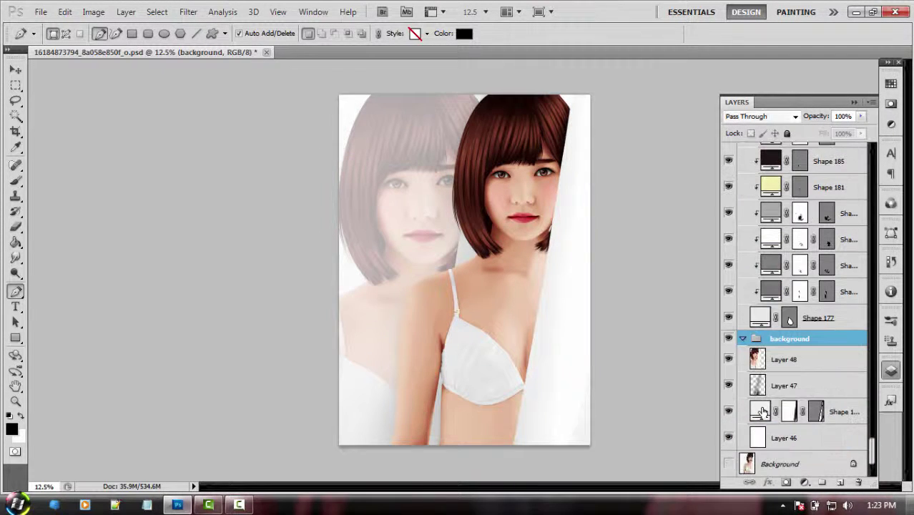
left_click(729, 360)
left_click(729, 359)
left_click(729, 386)
left_click(729, 386)
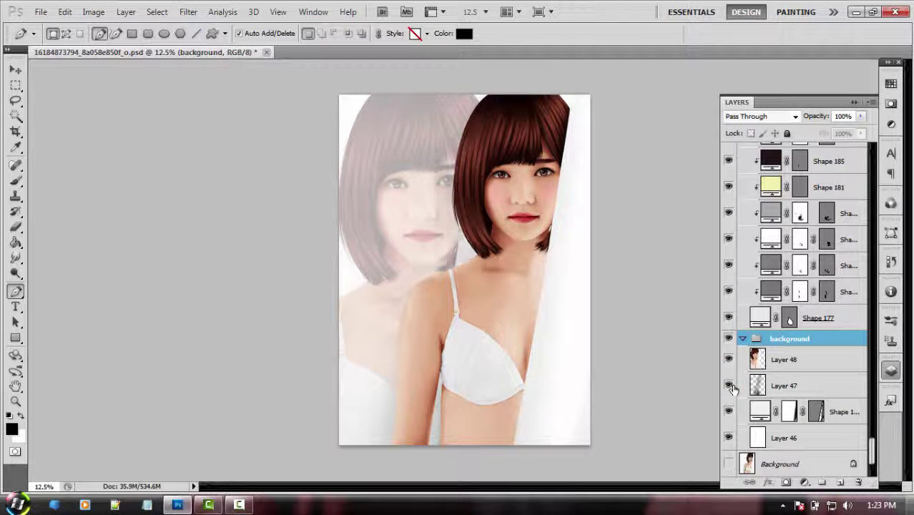
left_click(729, 412)
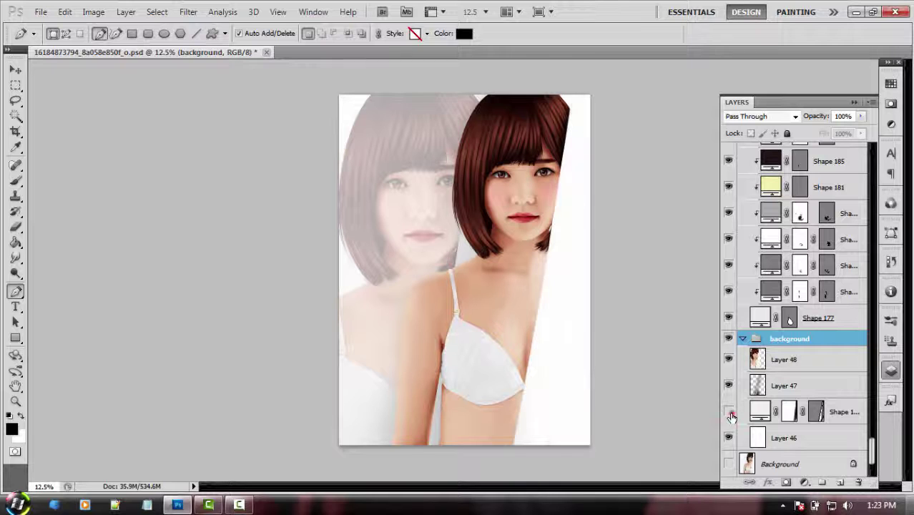
left_click(729, 412)
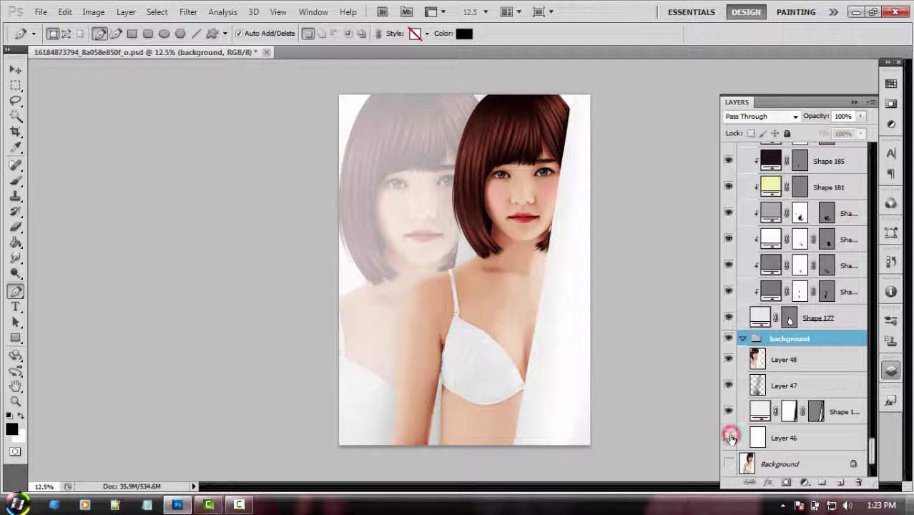
left_click(730, 438)
left_click(730, 438)
Collapse the body, Group 2, face, tali surga and skin groups in the Layers panel.
scroll(773, 365, "up", 3)
scroll(772, 365, "up", 3)
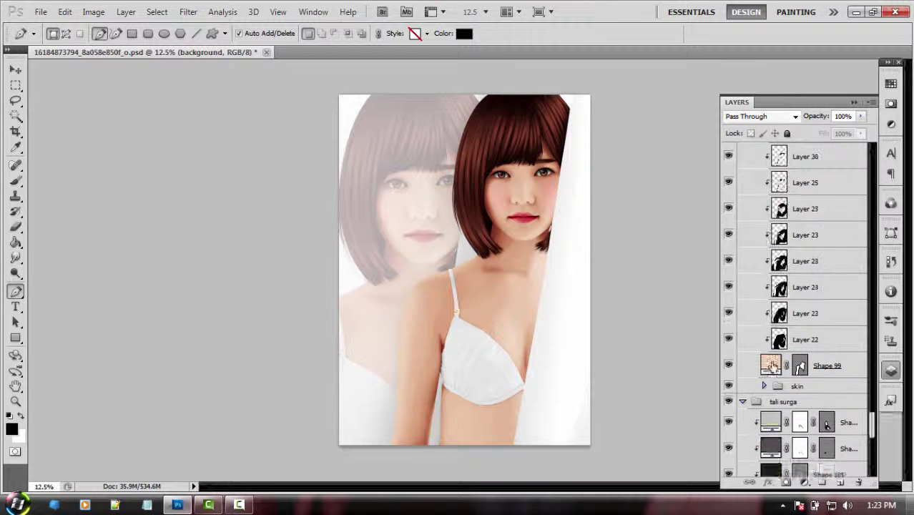
scroll(773, 365, "up", 2)
scroll(773, 365, "up", 2)
scroll(773, 365, "up", 2)
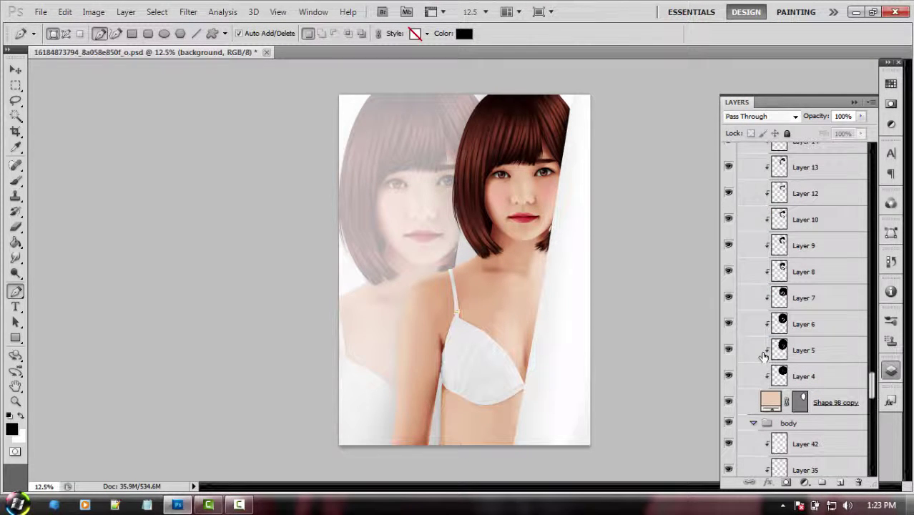
left_click(755, 425)
scroll(766, 360, "up", 1)
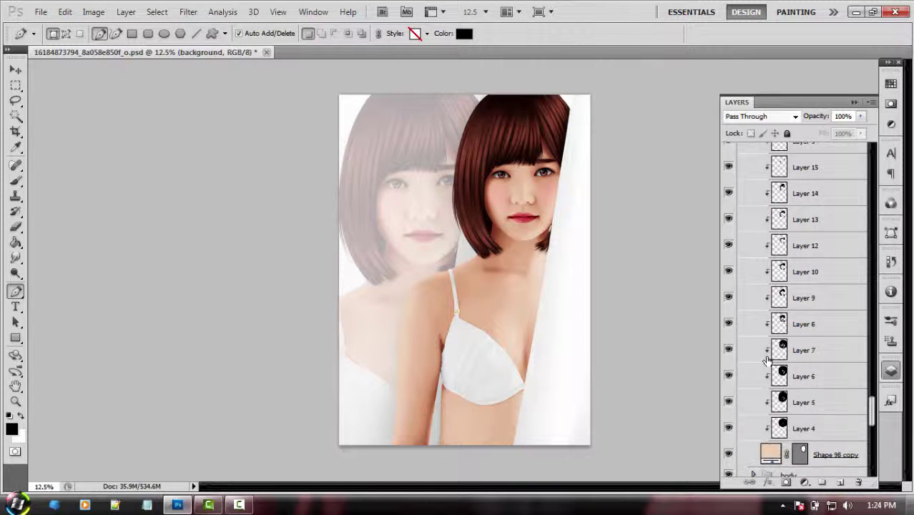
scroll(765, 360, "up", 2)
scroll(765, 360, "up", 2)
scroll(765, 359, "down", 1)
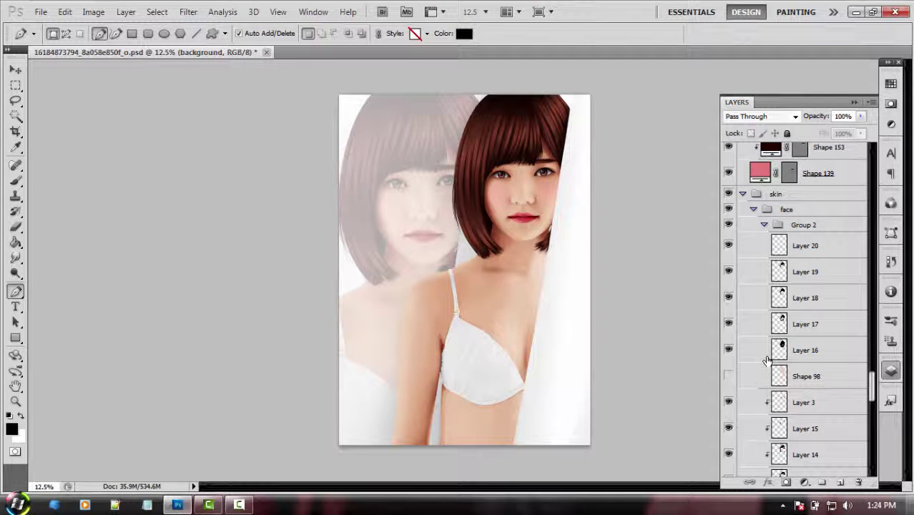
scroll(765, 360, "up", 1)
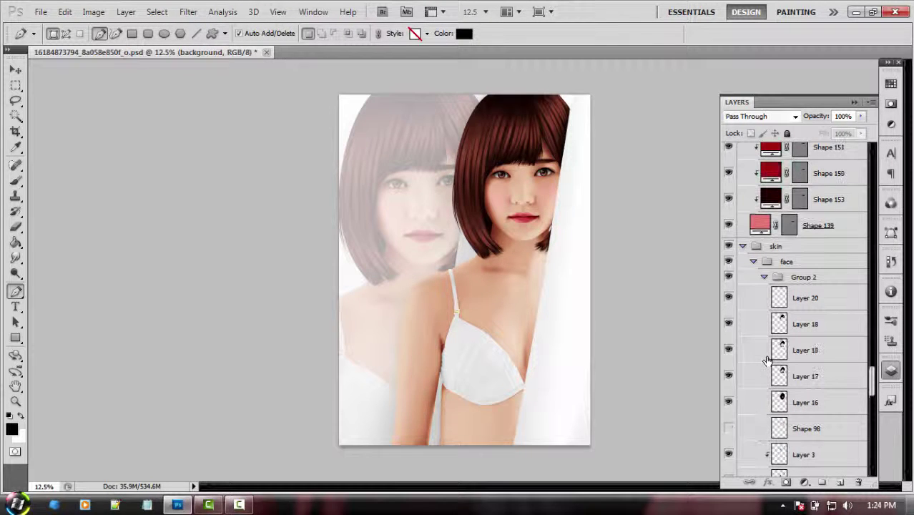
left_click(764, 278)
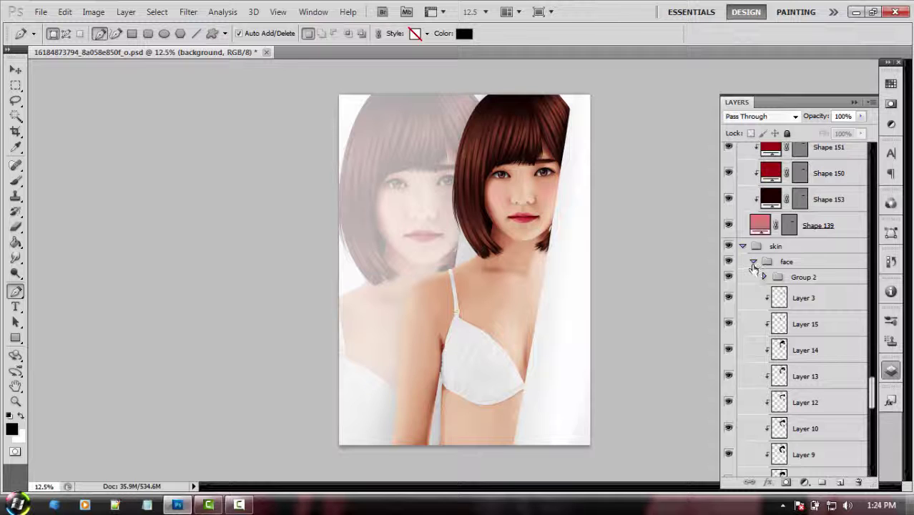
left_click(752, 263)
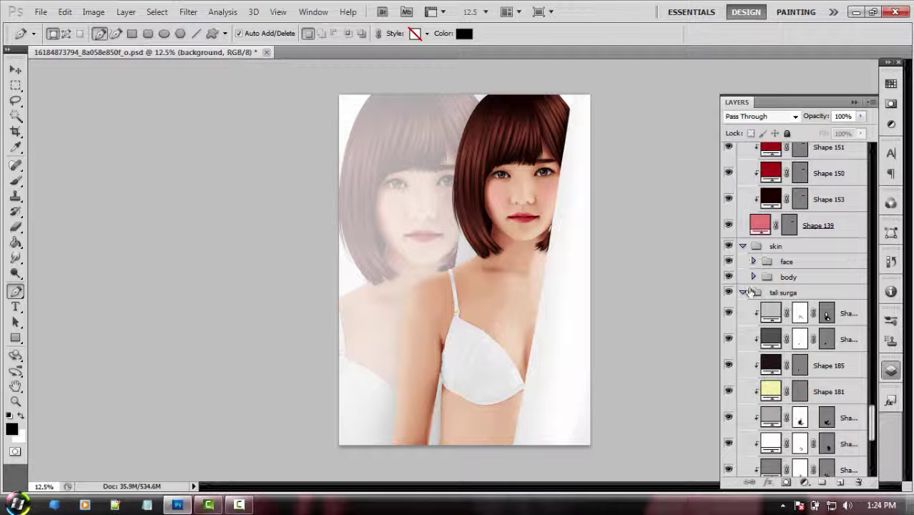
left_click(743, 294)
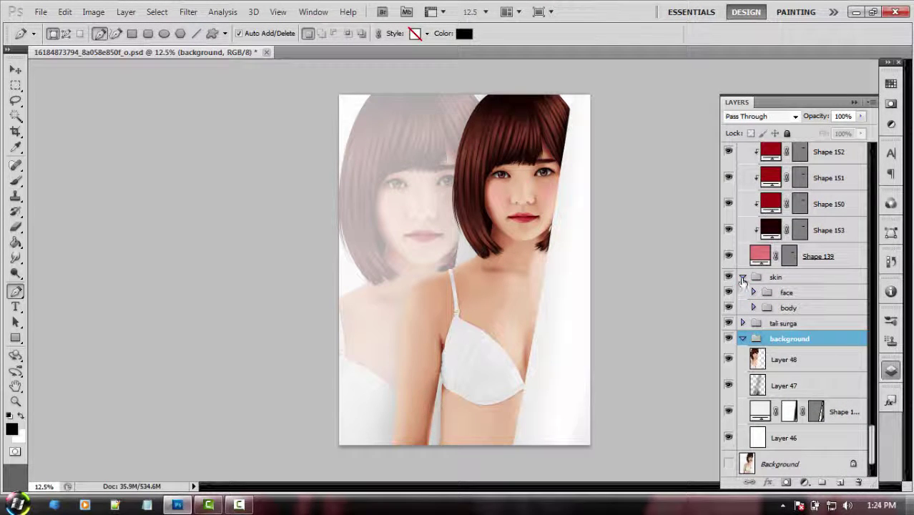
left_click(744, 278)
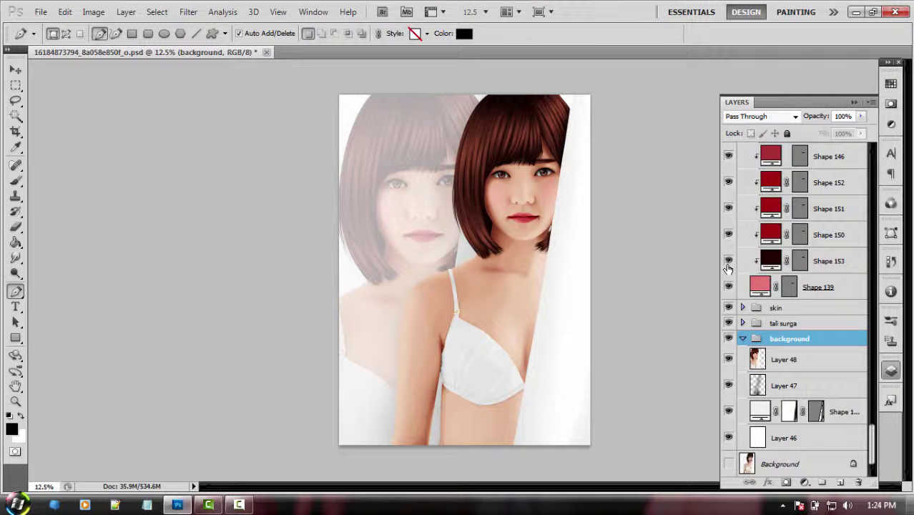
Hide lip Shapes 170, 169, 168, 167, 140 and 162.
scroll(728, 268, "up", 3)
scroll(728, 268, "up", 3)
scroll(728, 268, "up", 3)
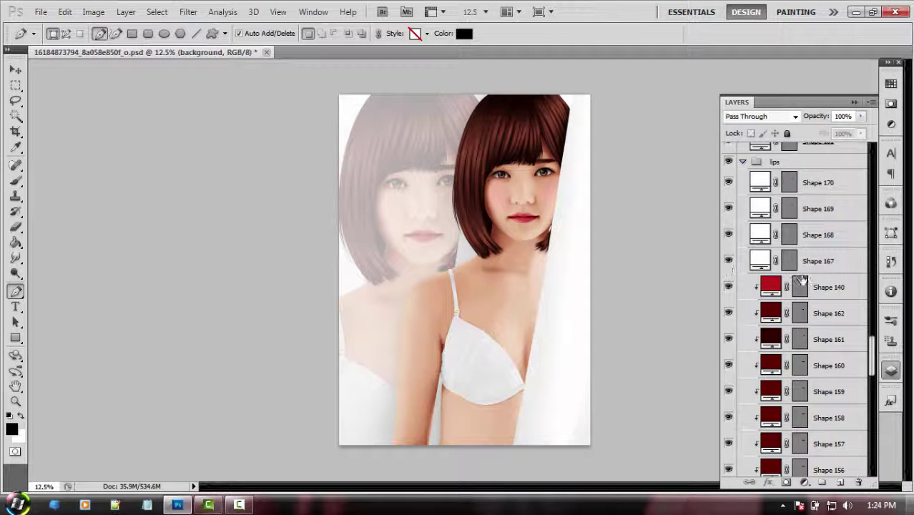
scroll(802, 279, "up", 3)
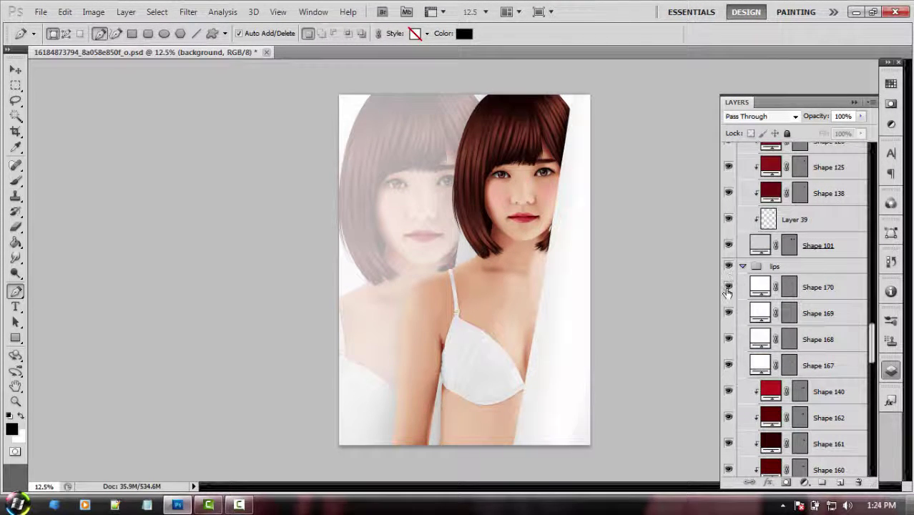
left_click(726, 288)
left_click(728, 313)
left_click(728, 340)
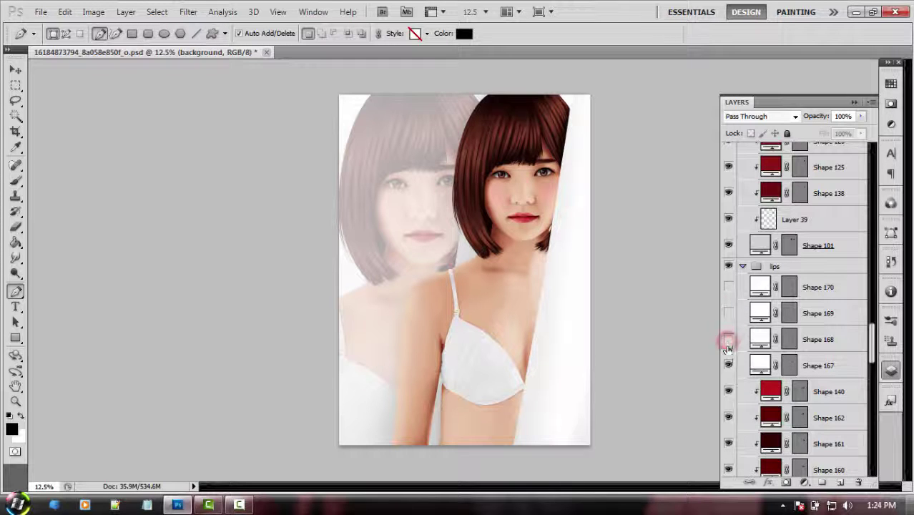
left_click(728, 365)
left_click(728, 391)
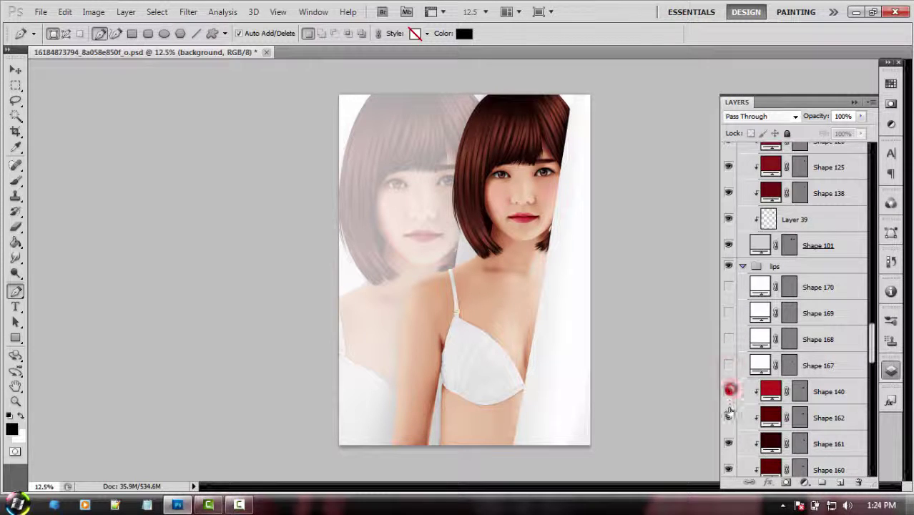
left_click(729, 418)
Hide lip Shapes 160 through 154.
scroll(730, 420, "down", 3)
scroll(730, 421, "down", 2)
scroll(730, 322, "down", 3)
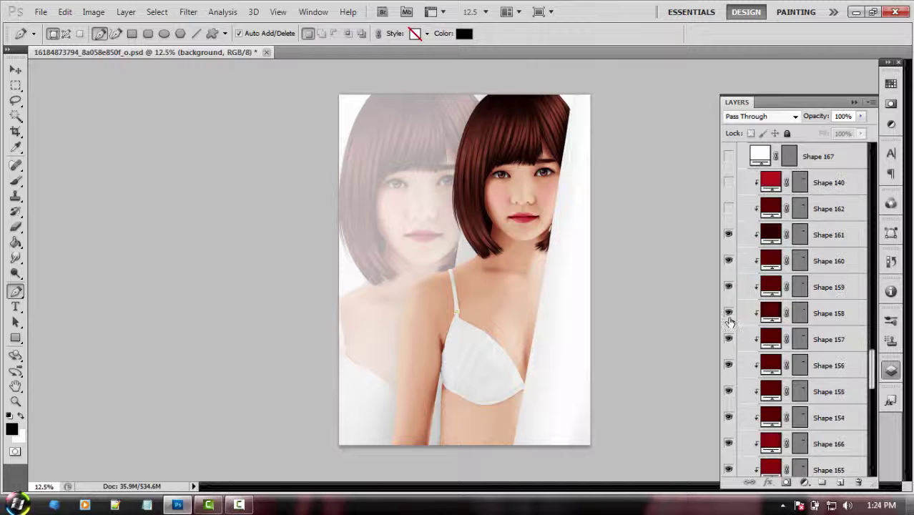
left_click(729, 261)
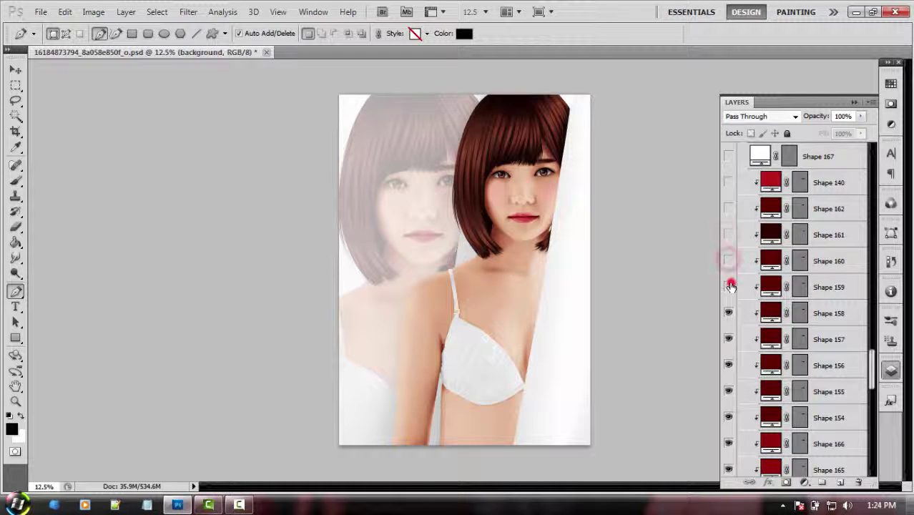
left_click(728, 287)
left_click(728, 313)
left_click(729, 339)
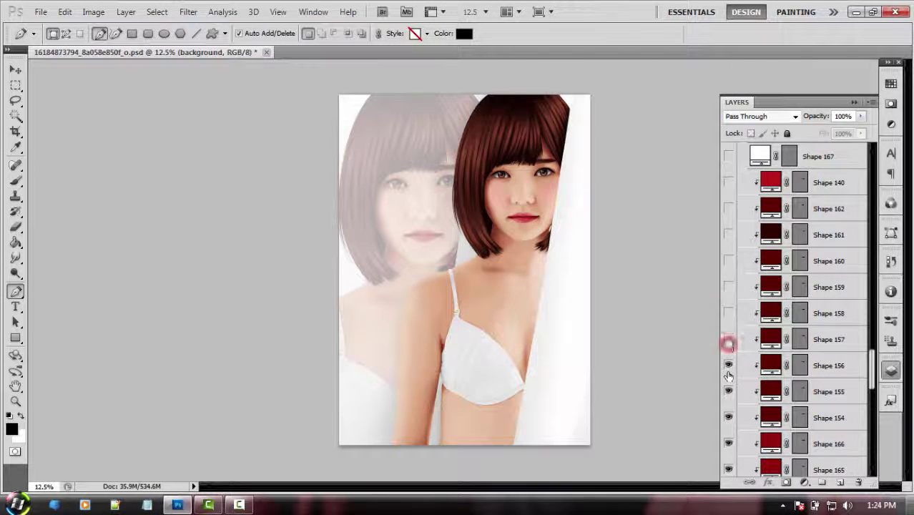
left_click(728, 365)
left_click(728, 392)
left_click(729, 418)
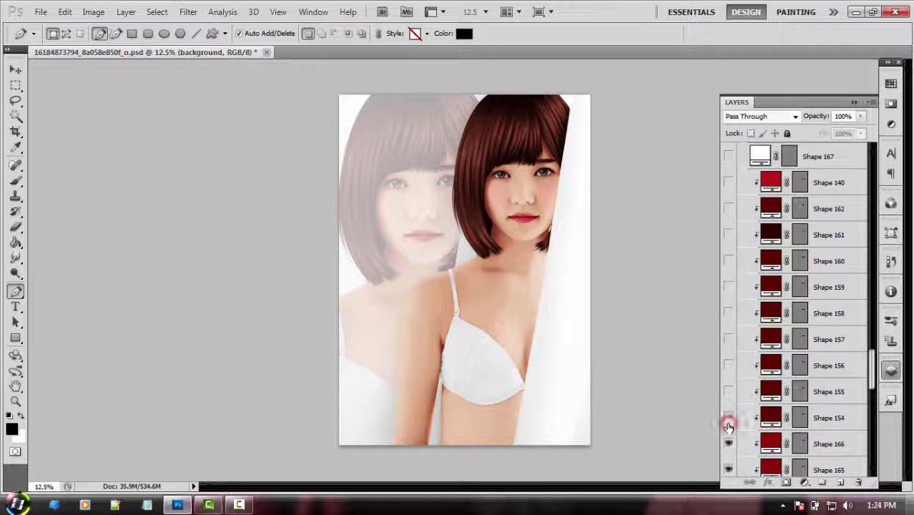
Drag down the eye column to make Shapes 170, 169, 168, 167, 140 and 162 visible again.
scroll(728, 428, "down", 10)
scroll(728, 427, "up", 5)
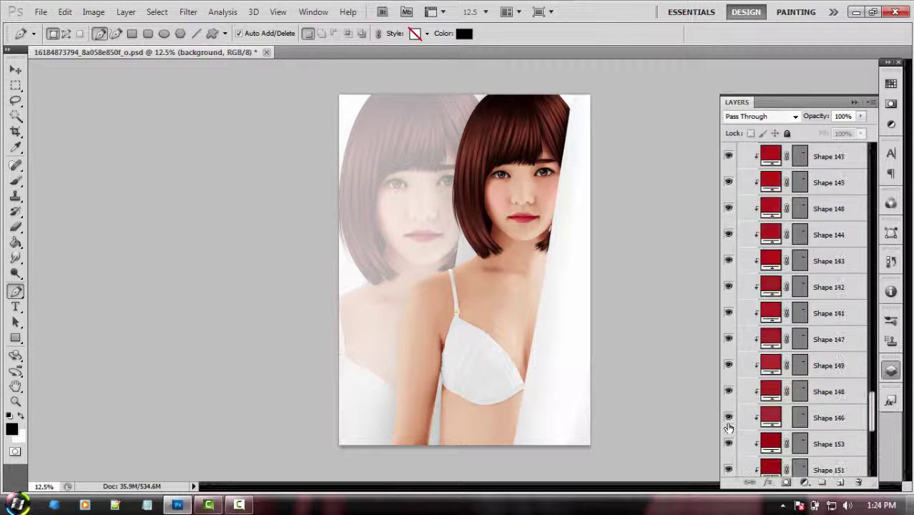
mouse_move(728, 156)
left_mouse_down()
mouse_move(728, 347)
mouse_move(728, 156)
left_mouse_up()
scroll(739, 184, "up", 3)
scroll(740, 184, "up", 1)
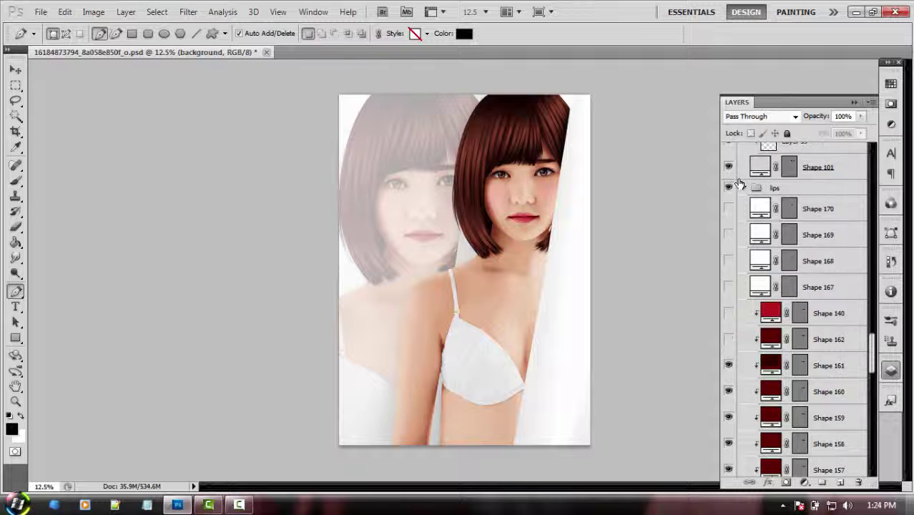
left_click_drag(729, 208, 730, 286)
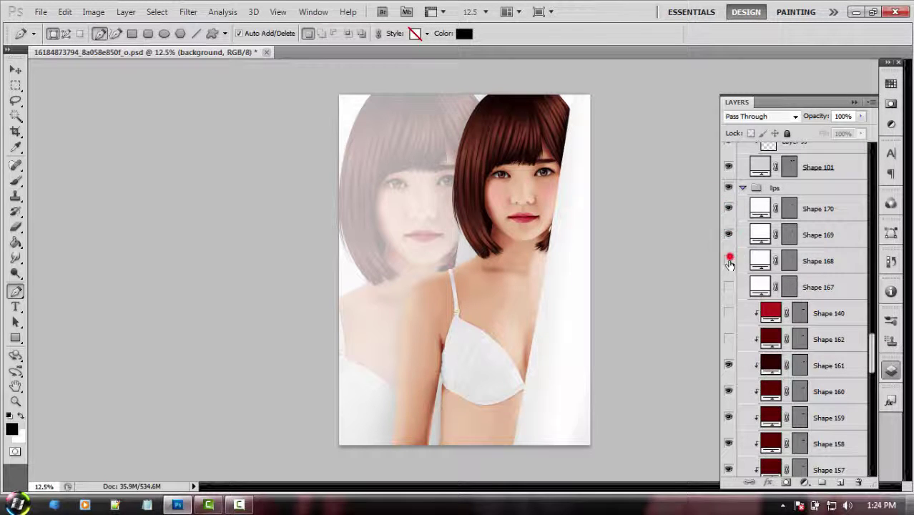
left_click_drag(730, 286, 729, 339)
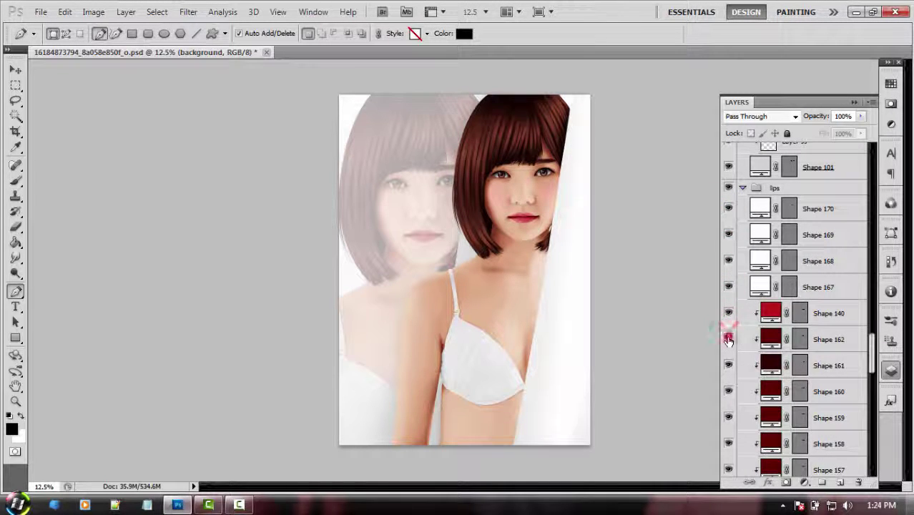
Collapse the lips and background groups, then briefly hide and restore the skin group.
left_click(743, 187)
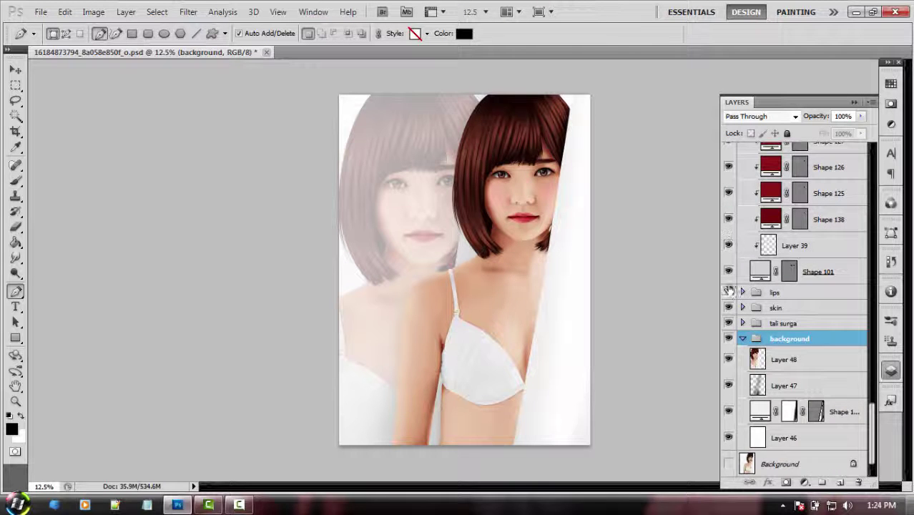
left_click(743, 339)
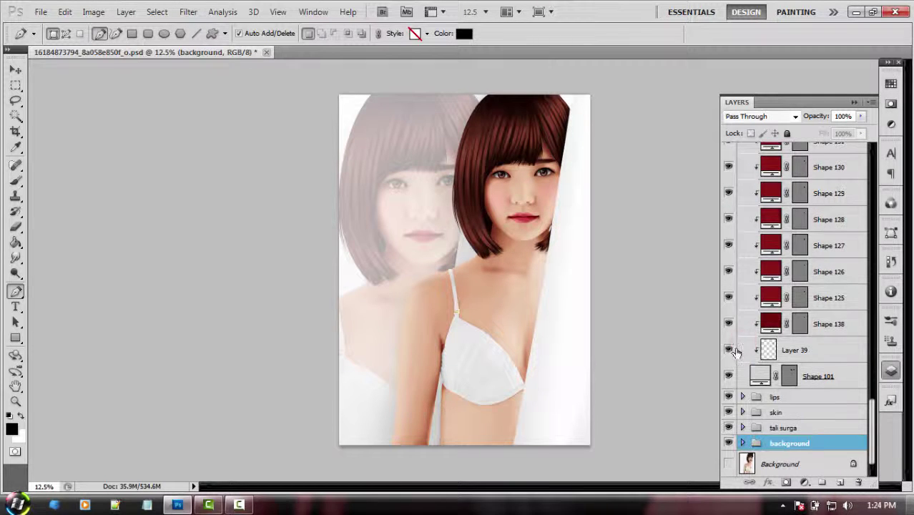
left_click(728, 413)
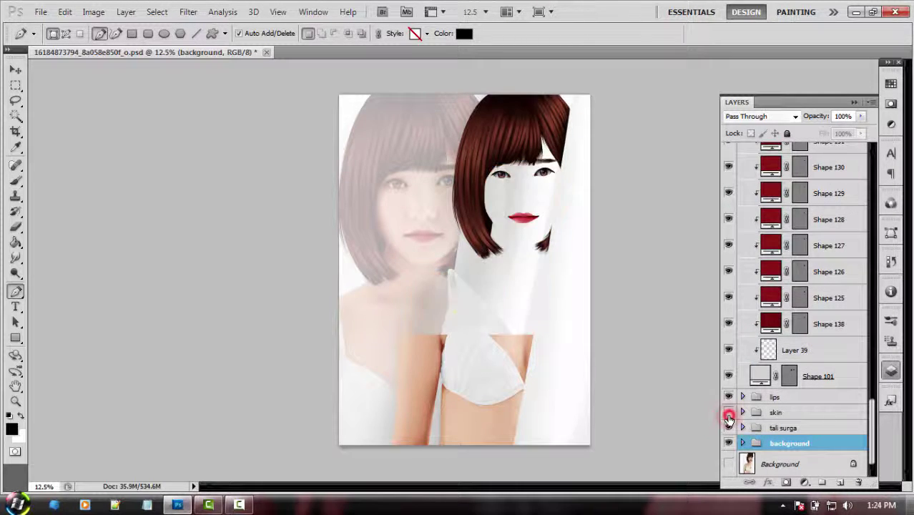
left_click(729, 413)
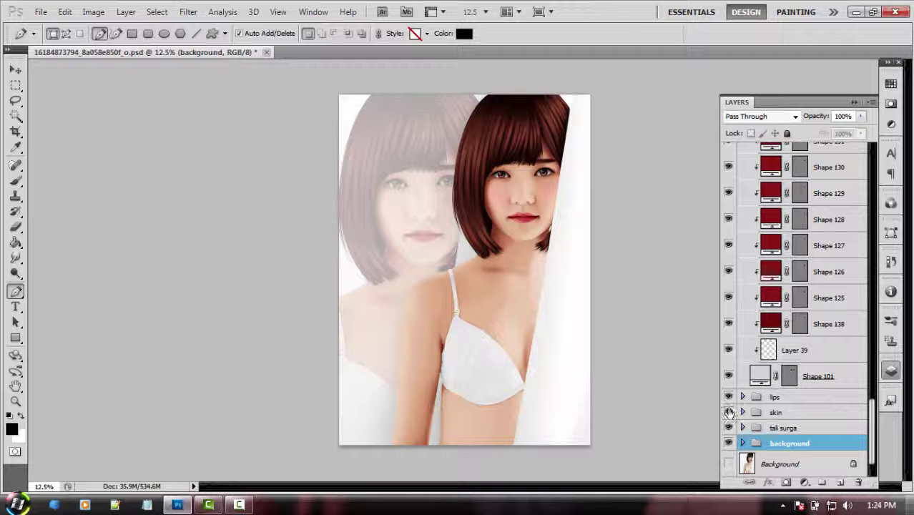
Preview the portrait without the lips group, restore the red lips, and return to the Layers panel top.
left_click(729, 397)
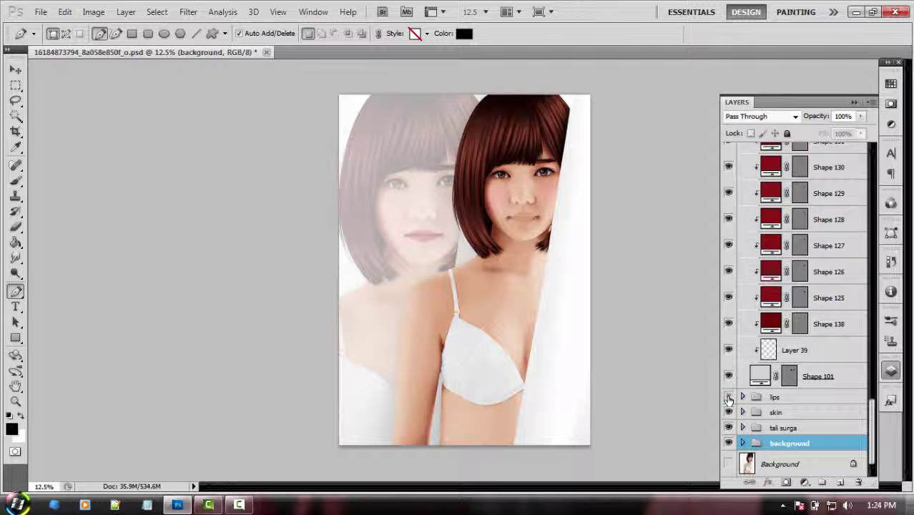
left_click(728, 397)
scroll(782, 296, "up", 3)
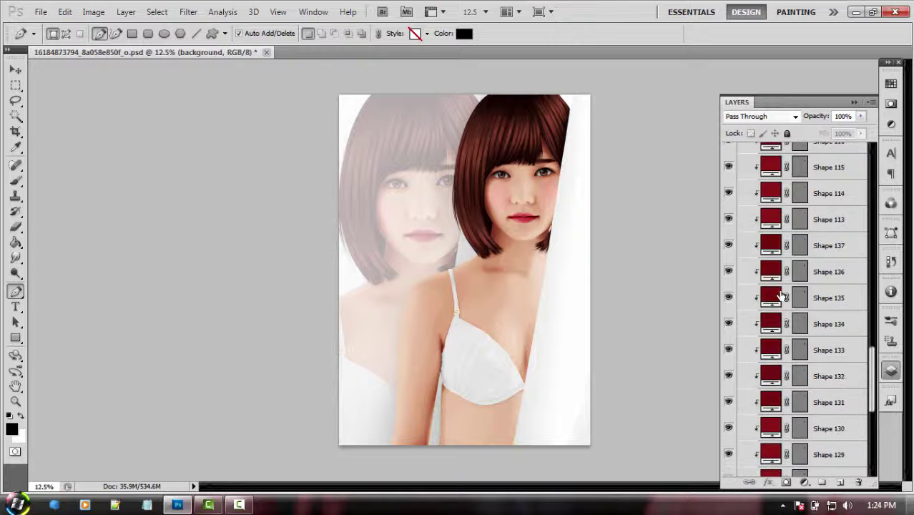
scroll(782, 297, "up", 2)
scroll(782, 297, "up", 2)
scroll(782, 297, "up", 2)
scroll(782, 297, "up", 2)
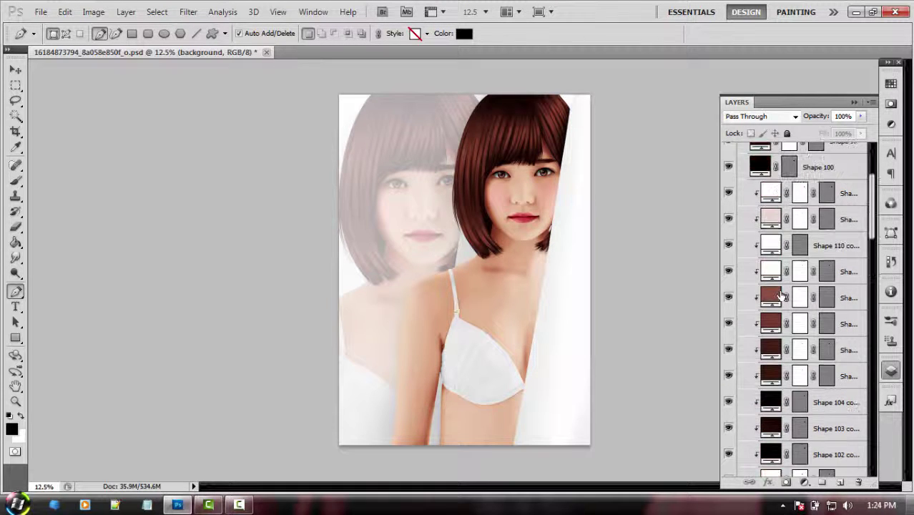
scroll(782, 296, "up", 2)
scroll(782, 297, "up", 2)
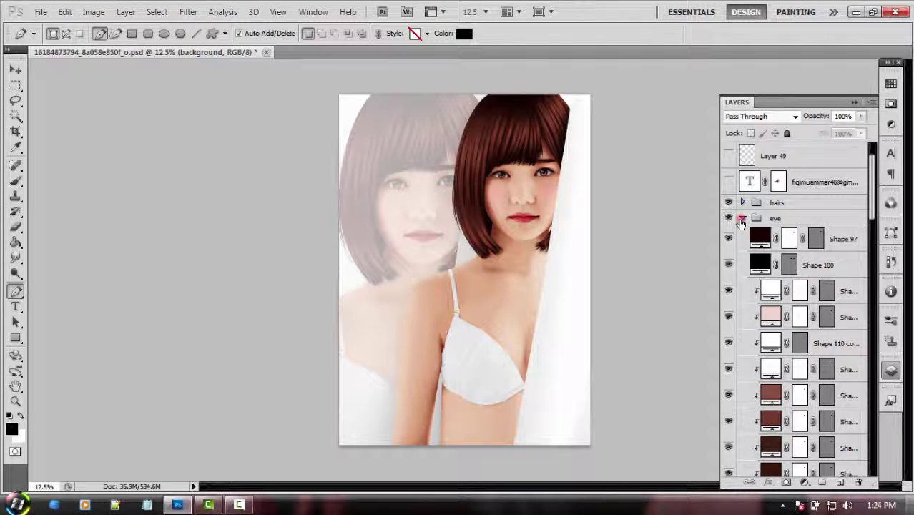
Collapse the eye group and preview the portrait with eyes and hair each hidden then restored.
left_click(743, 217)
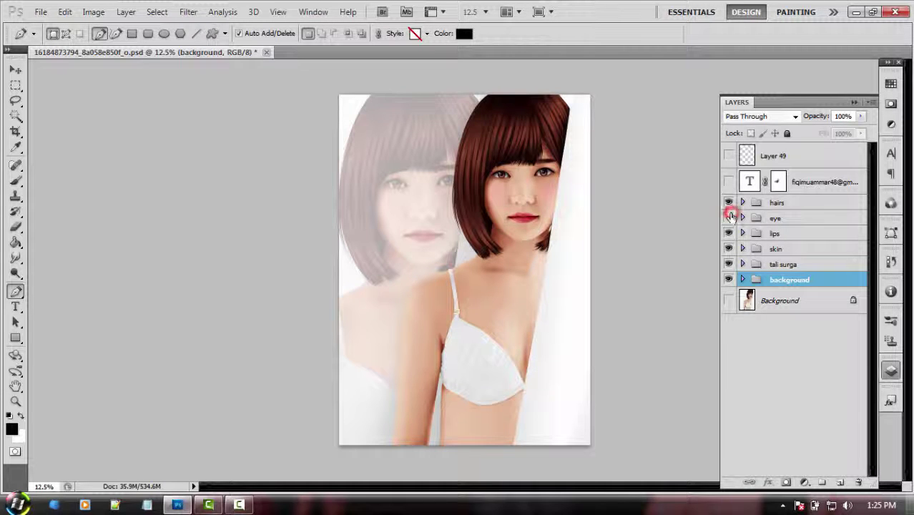
left_click(729, 217)
left_click(729, 218)
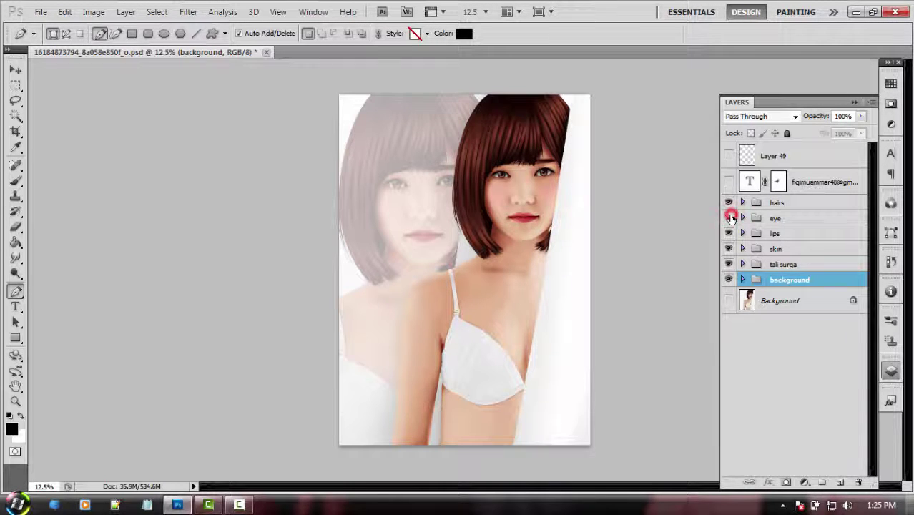
left_click(729, 218)
left_click(729, 203)
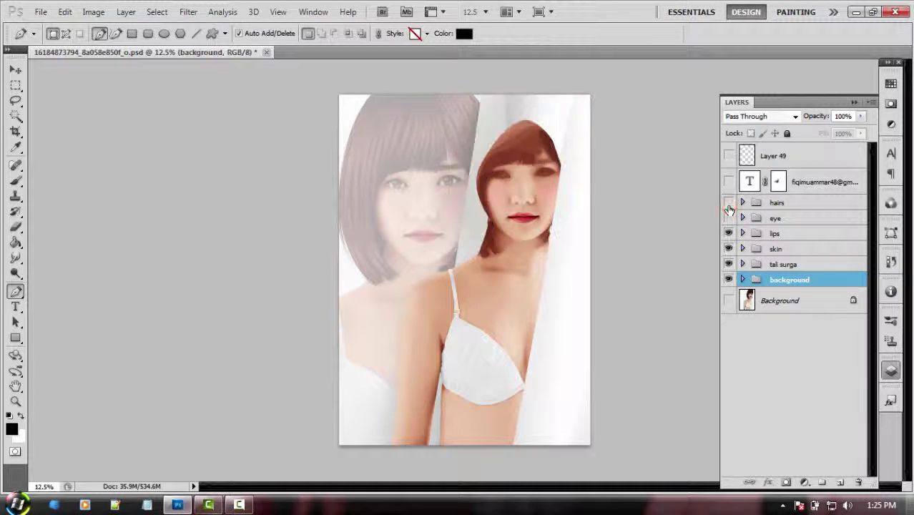
left_click(729, 203)
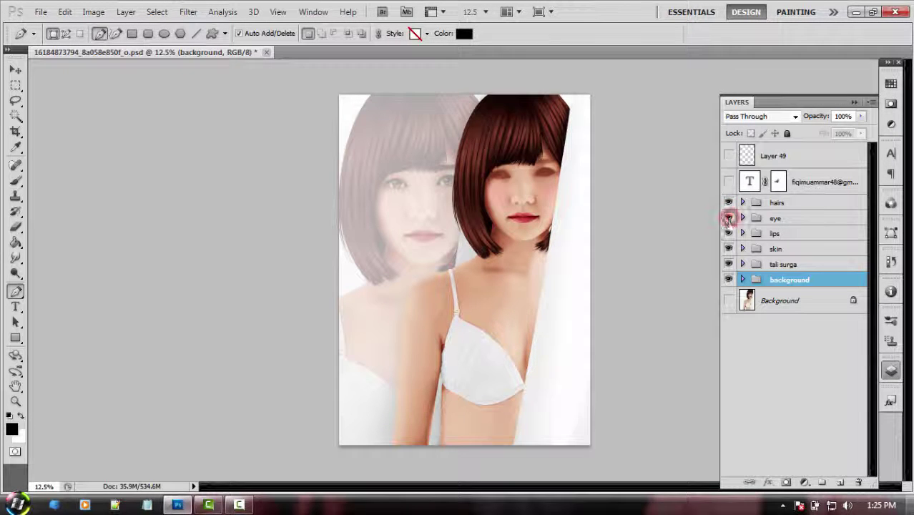
left_click(729, 217)
Preview the portrait with the skin and tali surga groups each hidden then restored.
left_click(729, 248)
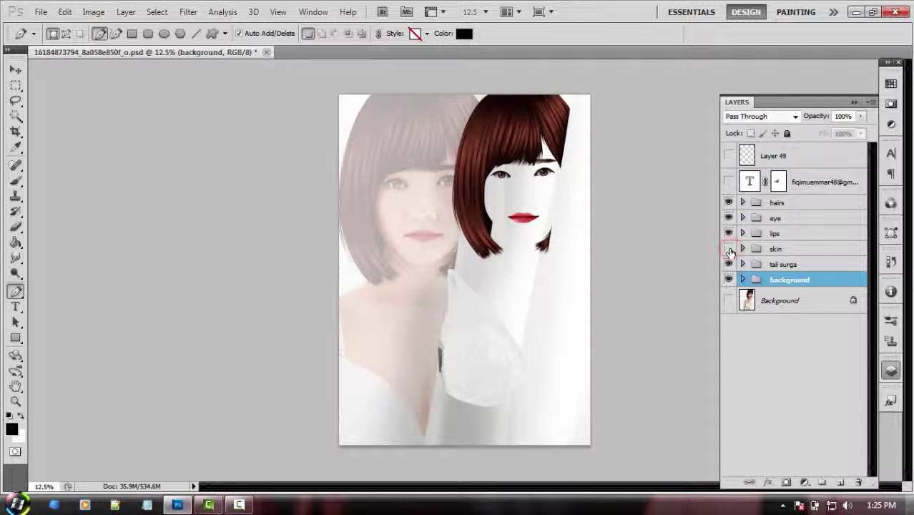
left_click(729, 248)
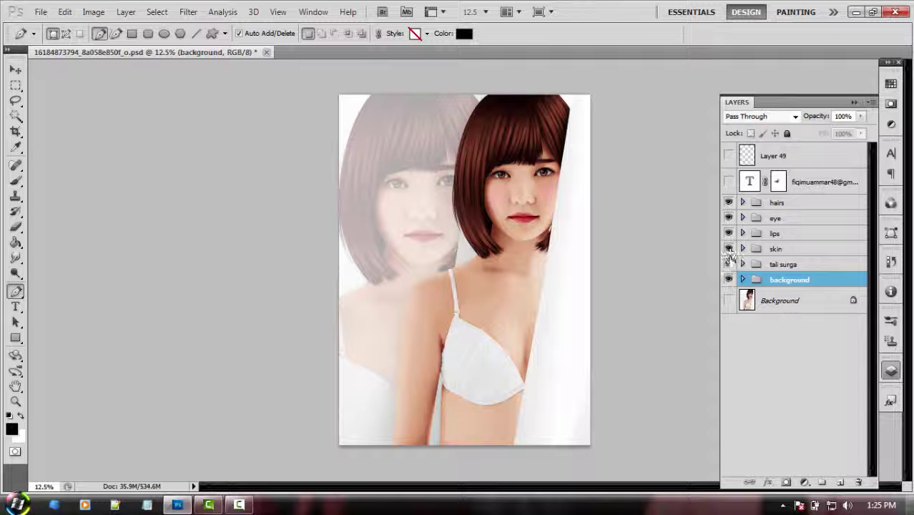
left_click(729, 264)
left_click(729, 264)
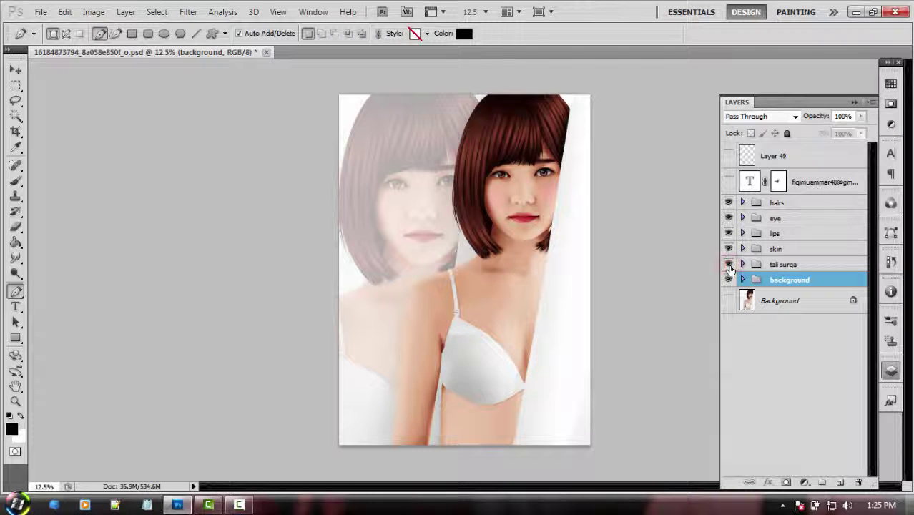
left_click(729, 264)
Turn on the signature text layer and Layer 49's bokeh circles, then expand the eye group.
left_click(728, 183)
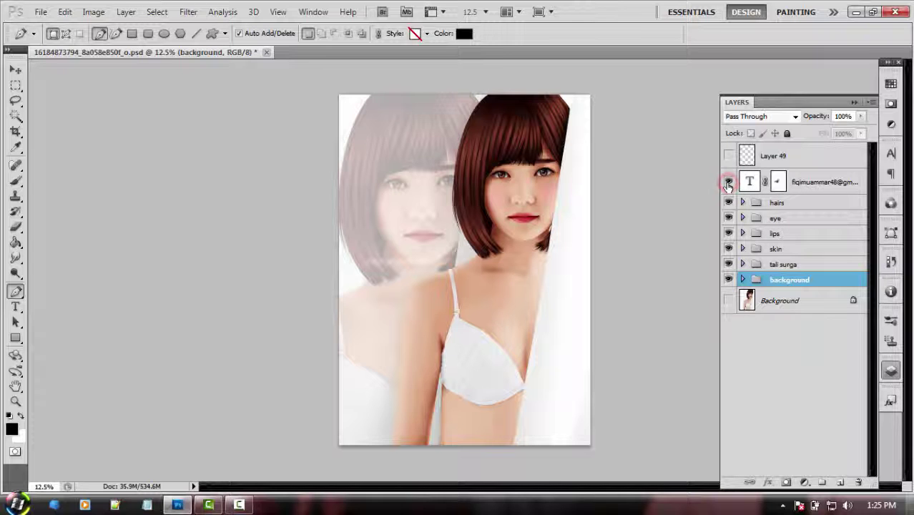
left_click(729, 155)
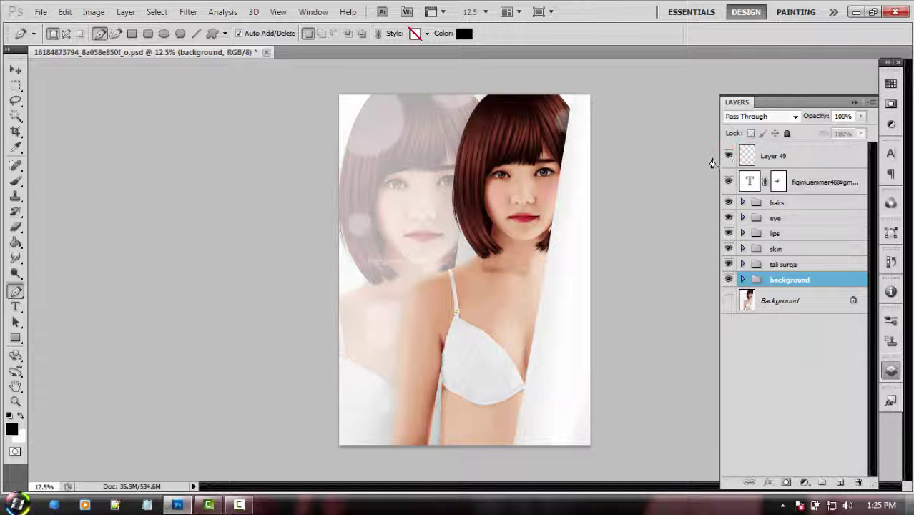
left_click(743, 218)
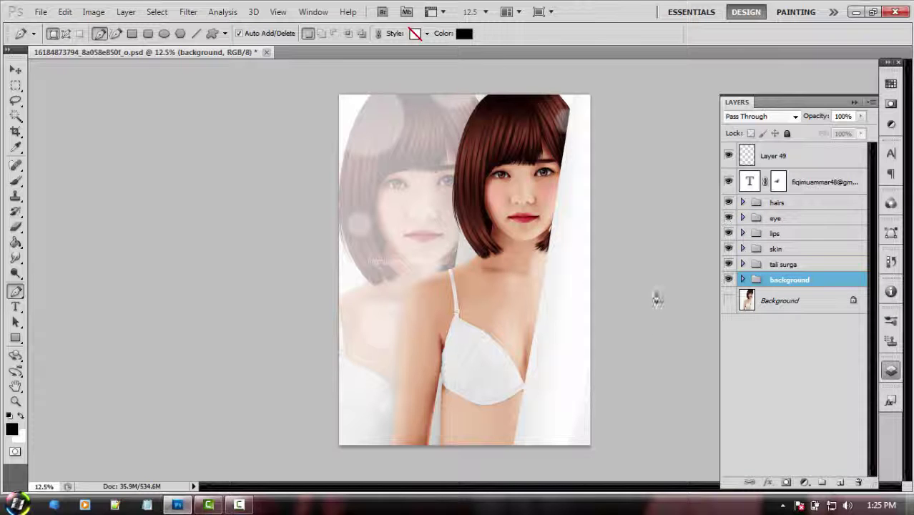